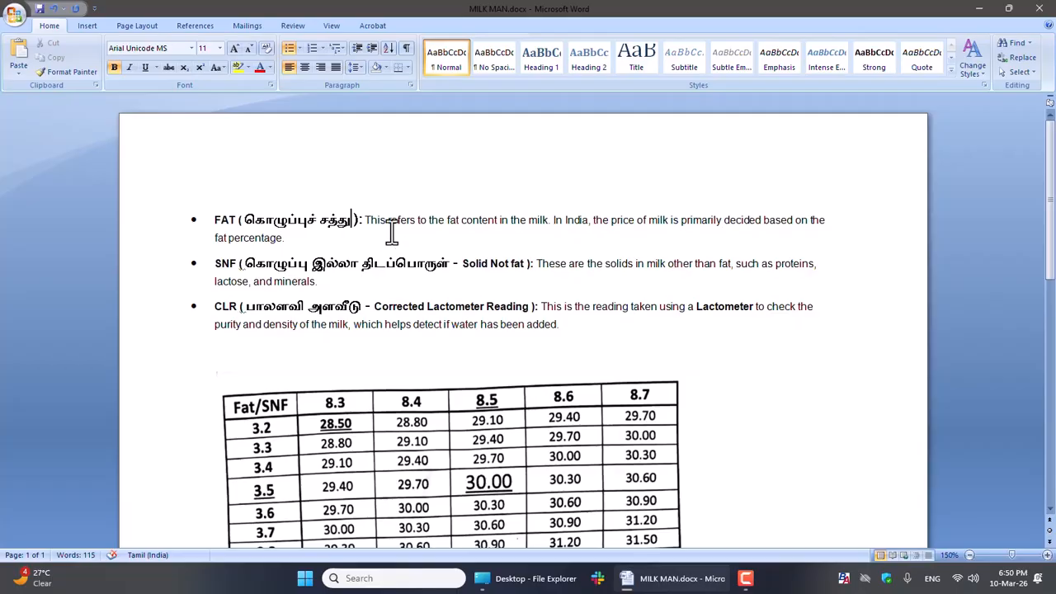
Step: Review the FAT, SNF and CLR definitions and the Fat/SNF rate chart, and highlight the Milk Man Unicode Setup download link
{"action": "left_click", "coordinate": [237, 220]}
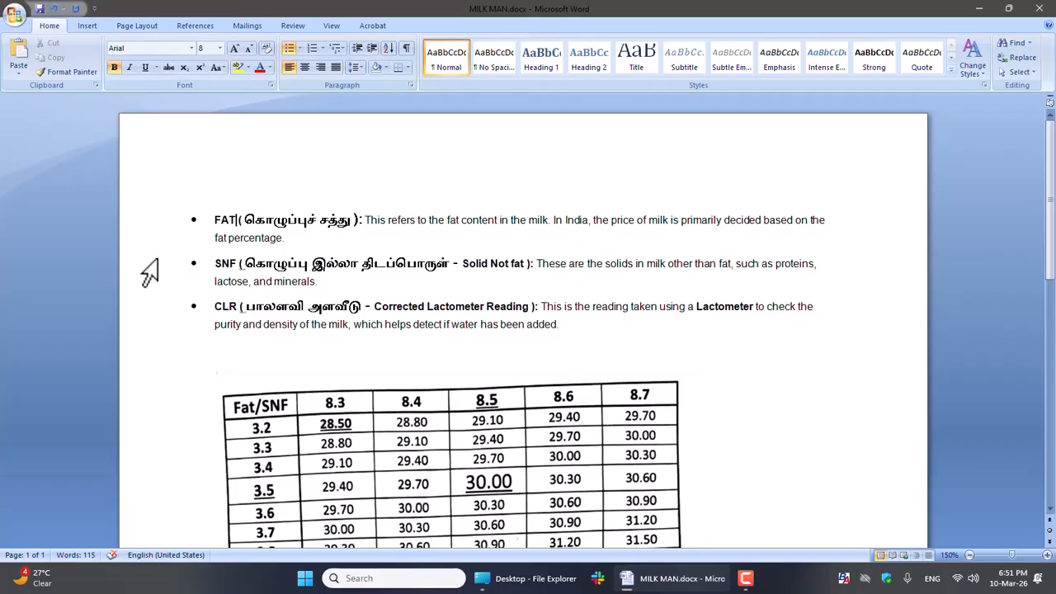
{"action": "left_click_drag", "start_coordinate": [1053, 147], "coordinate": [1052, 247]}
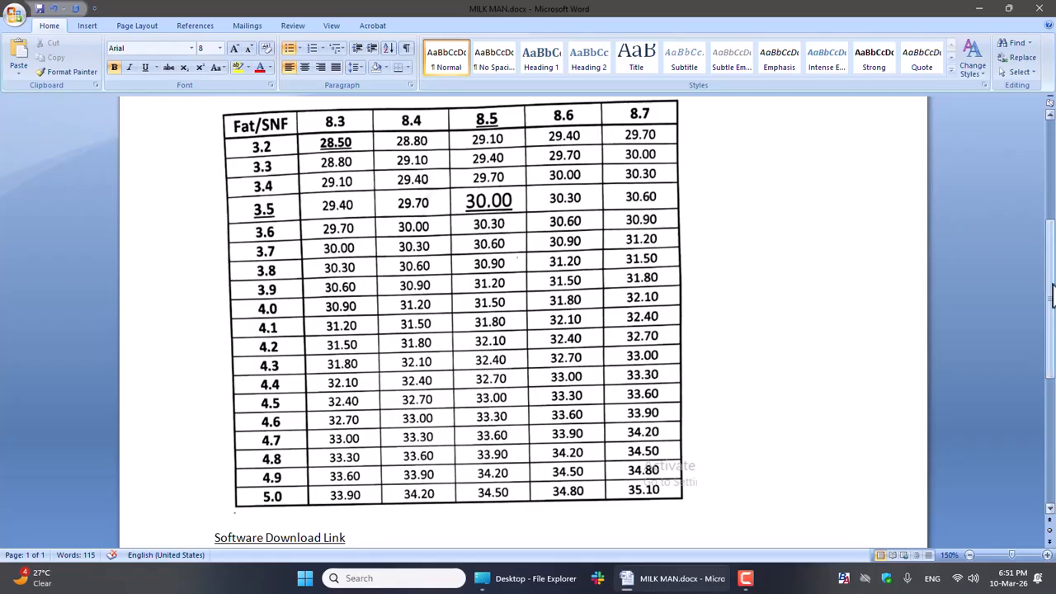
{"action": "scroll", "coordinate": [1052, 371], "scroll_direction": "down", "scroll_amount": 5}
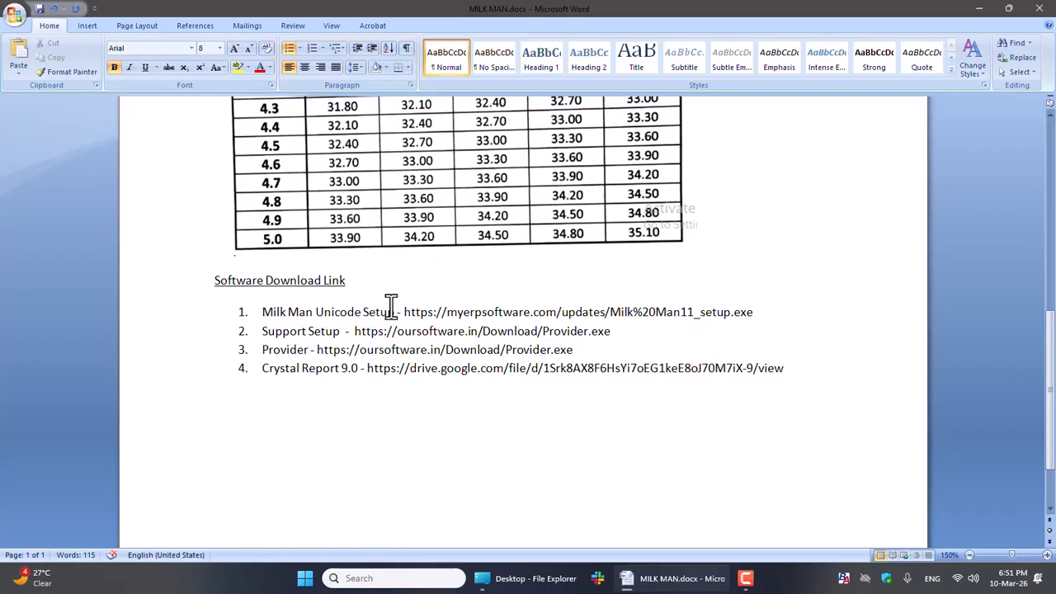
{"action": "left_click_drag", "start_coordinate": [405, 311], "coordinate": [759, 311]}
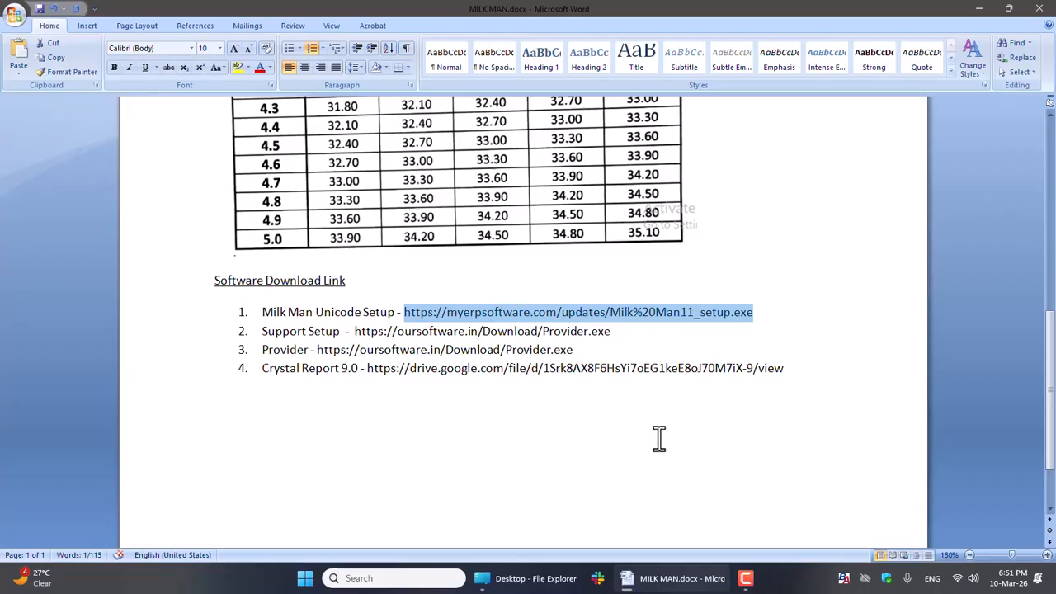
Step: Launch the Milk Man app and clear the Word and File Explorer windows from behind its splash screen
{"action": "left_click", "coordinate": [394, 579]}
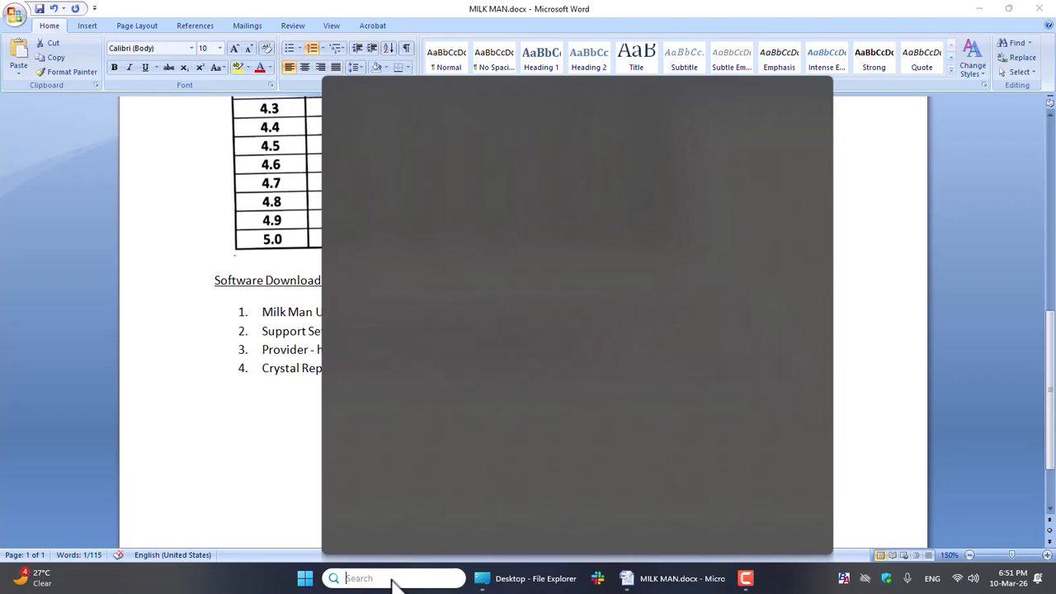
{"action": "type", "text": "milk"}
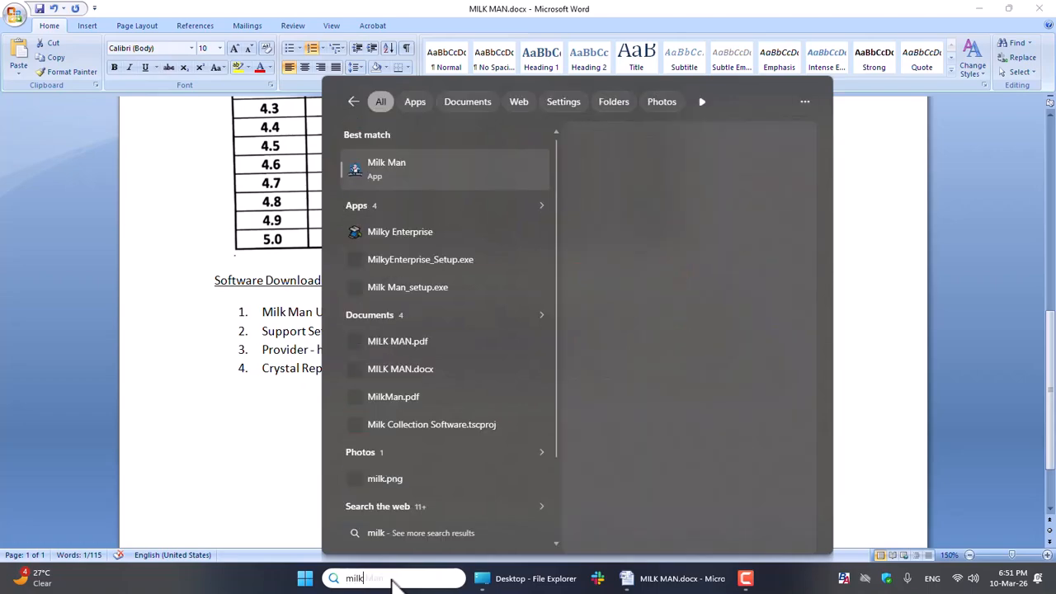
{"action": "left_click", "coordinate": [432, 171]}
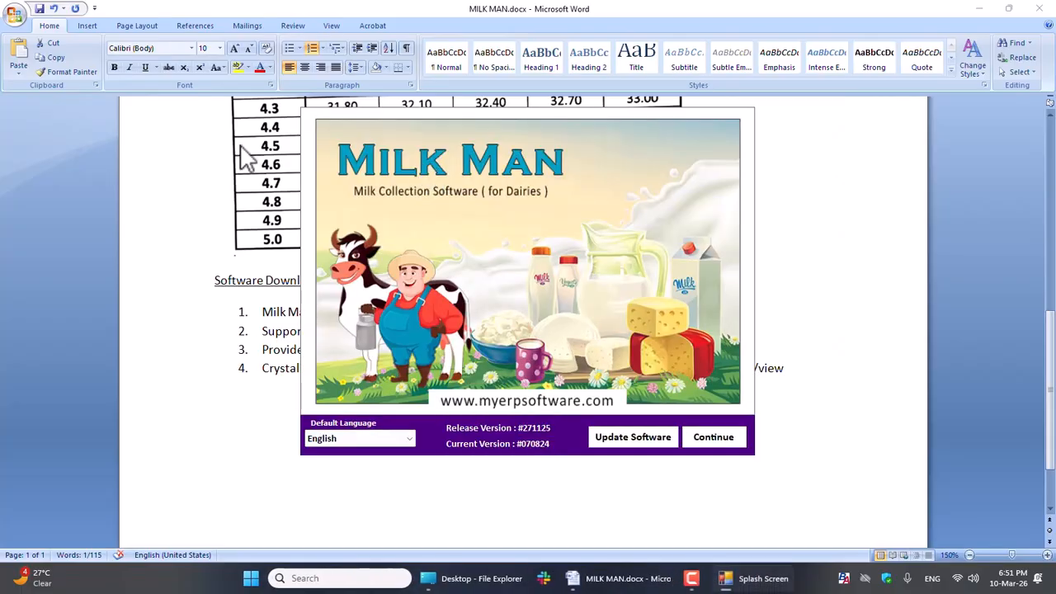
{"action": "left_click", "coordinate": [982, 8]}
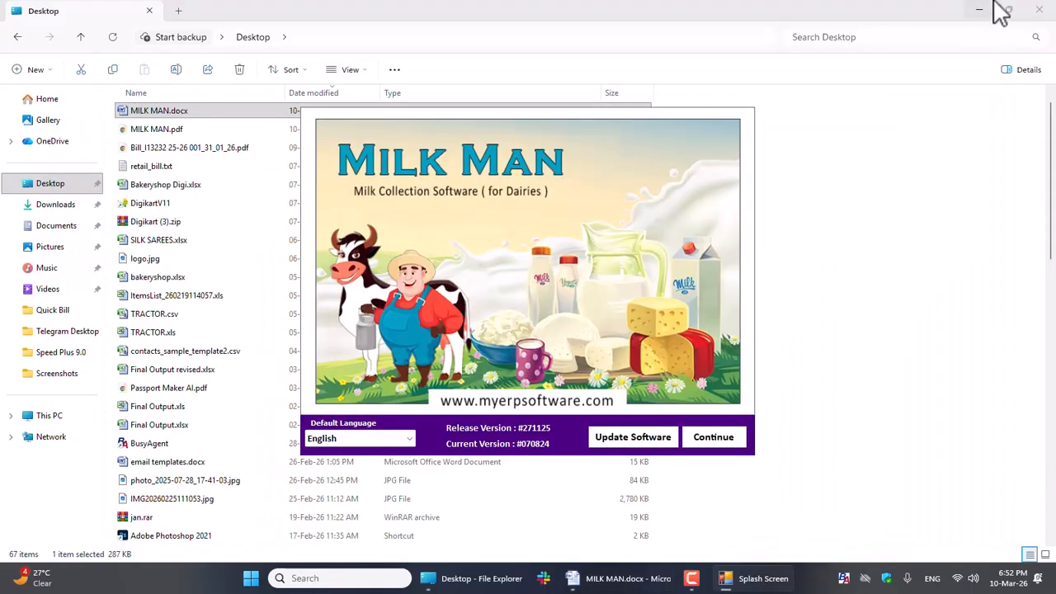
{"action": "left_click", "coordinate": [1047, 7]}
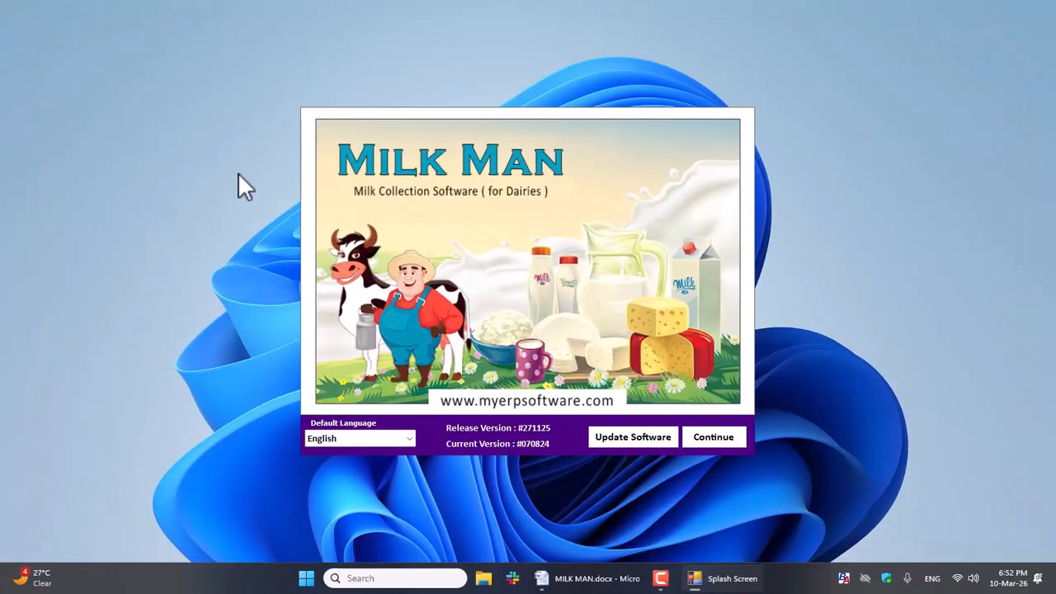
Step: Try Tamil as the default language and switch back to English
{"action": "left_click", "coordinate": [393, 438]}
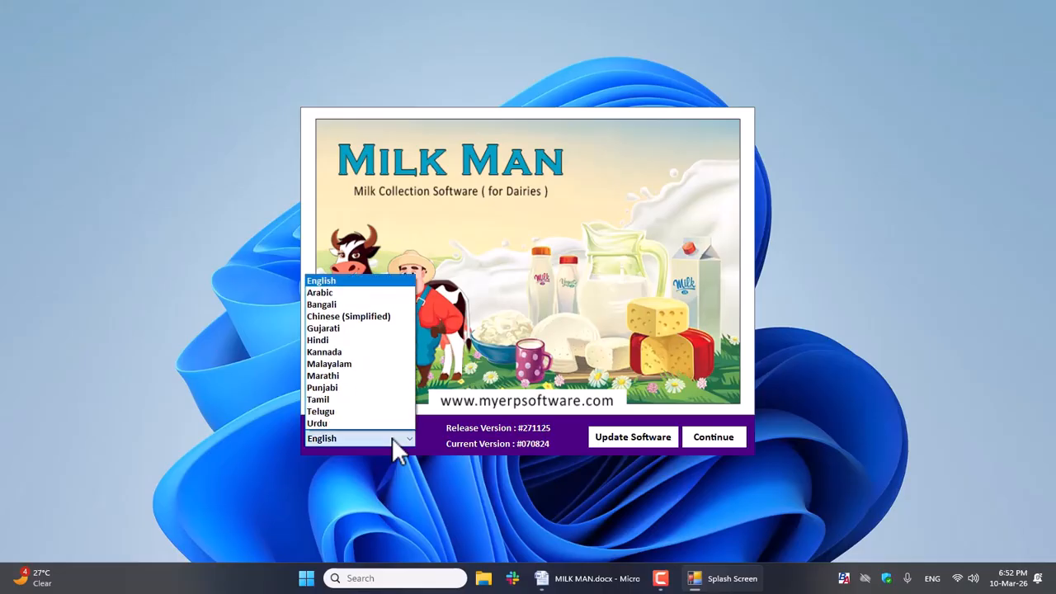
{"action": "left_click", "coordinate": [333, 400]}
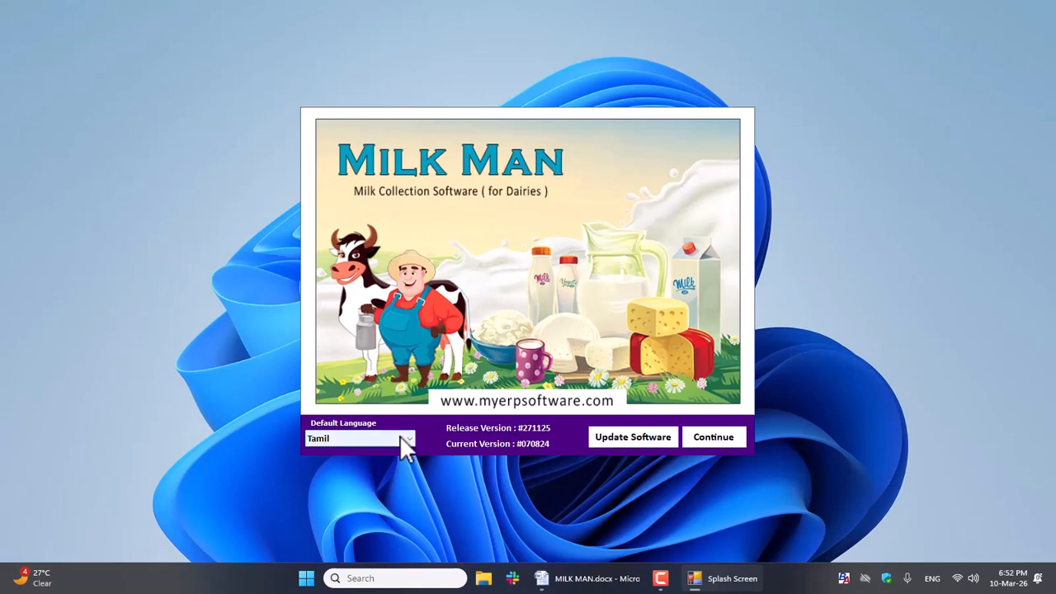
{"action": "left_click", "coordinate": [403, 440]}
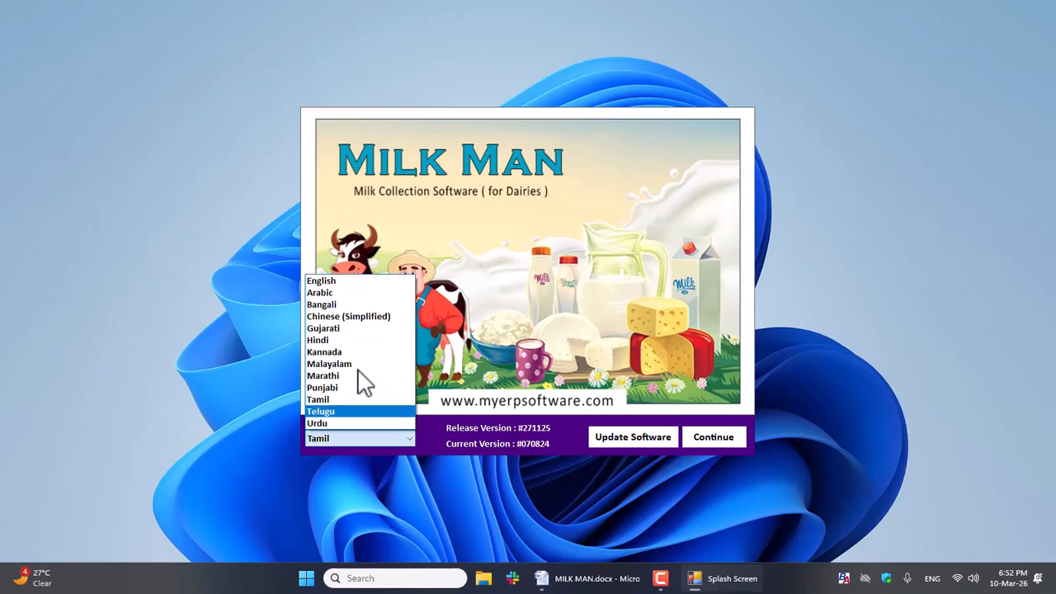
{"action": "left_click", "coordinate": [331, 281]}
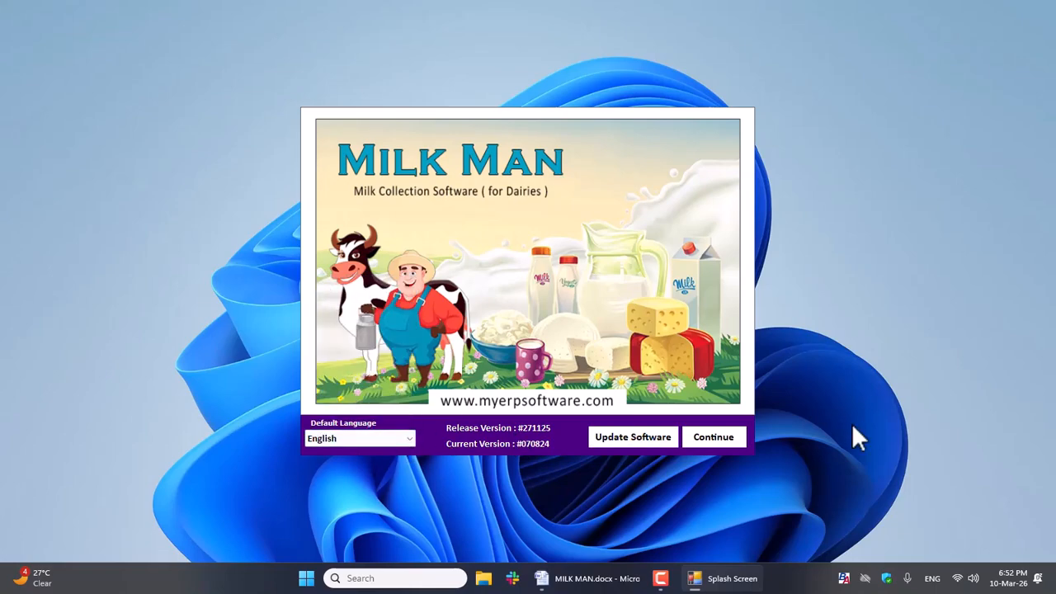
Step: Continue to the company BALA MILK COLLECTION CENTER and log in with the user name and password
{"action": "left_click", "coordinate": [720, 439]}
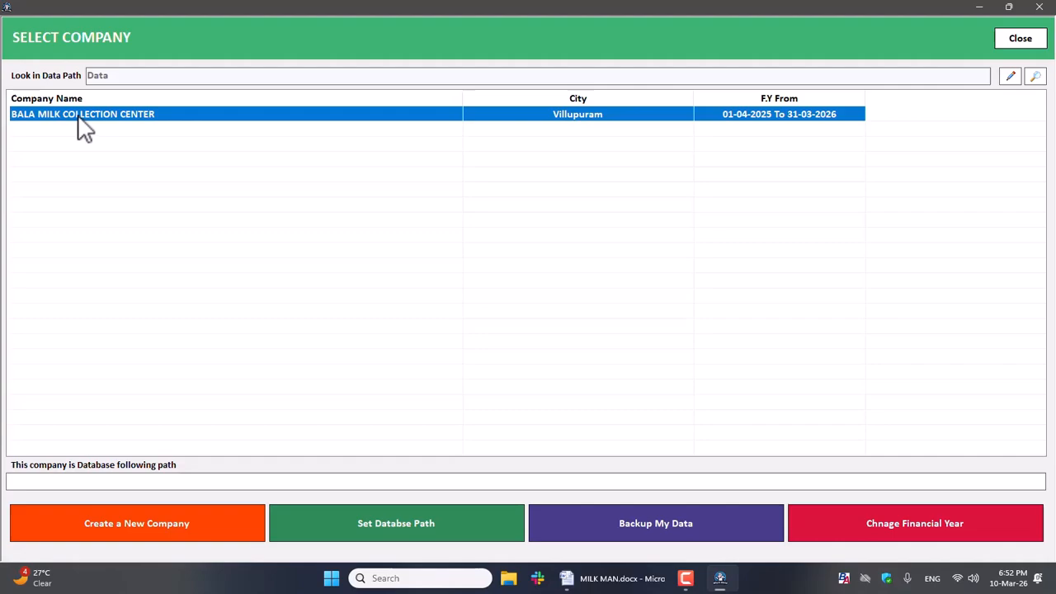
{"action": "key", "text": "Return"}
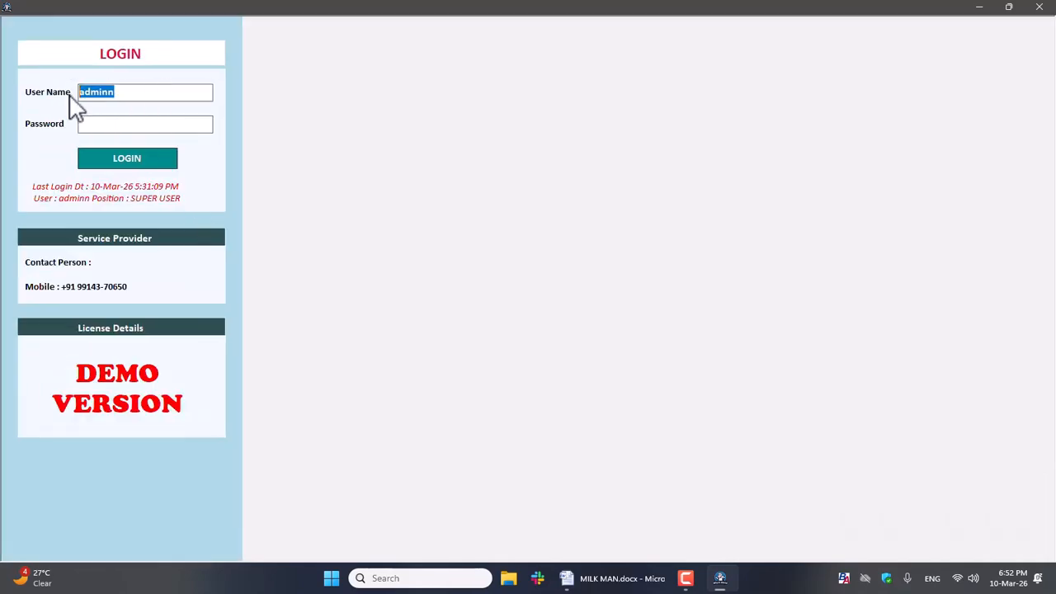
{"action": "left_click", "coordinate": [108, 156]}
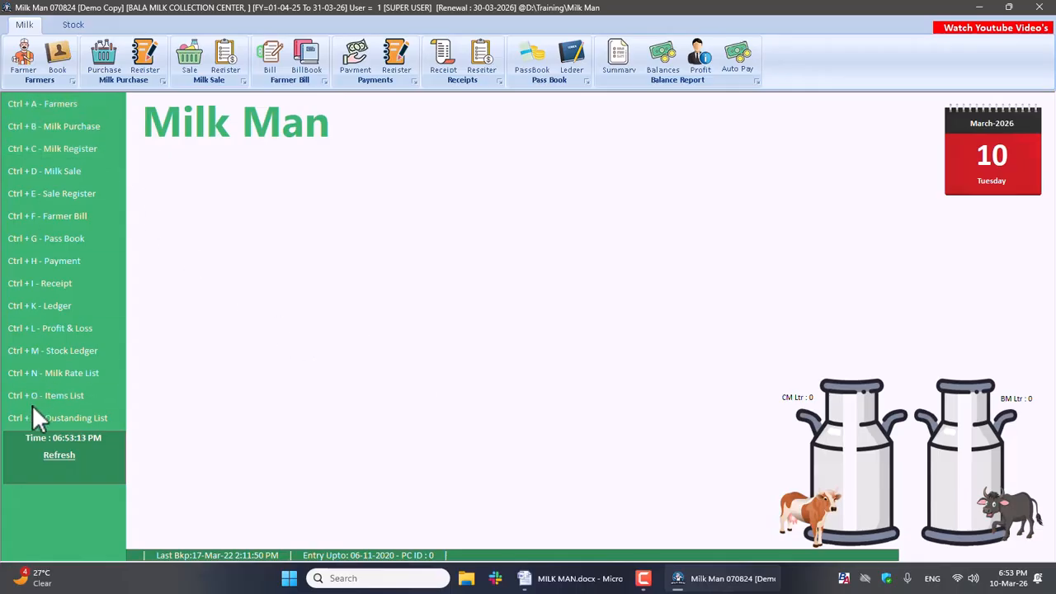
Step: View the items list and its blank new-item entry form, and close both without adding an item
{"action": "left_click", "coordinate": [90, 397]}
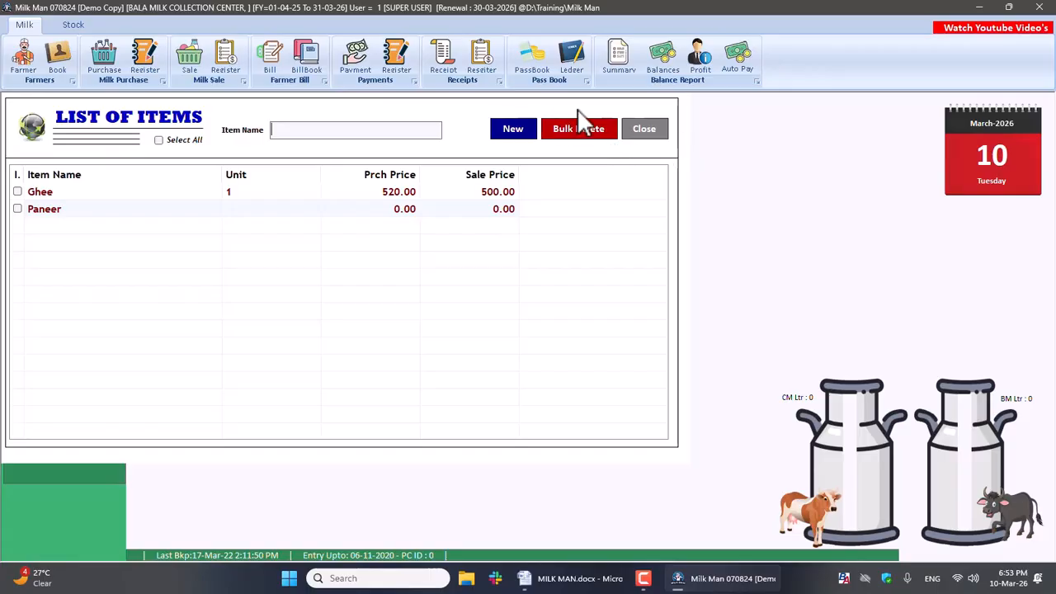
{"action": "left_click", "coordinate": [516, 131]}
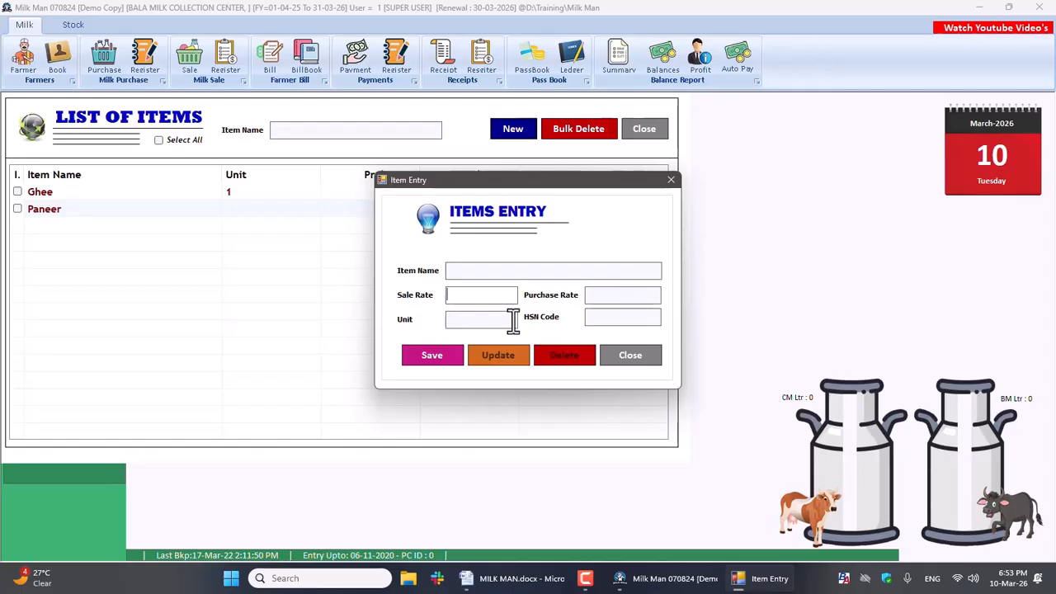
{"action": "left_click", "coordinate": [633, 356]}
{"action": "left_click", "coordinate": [641, 129]}
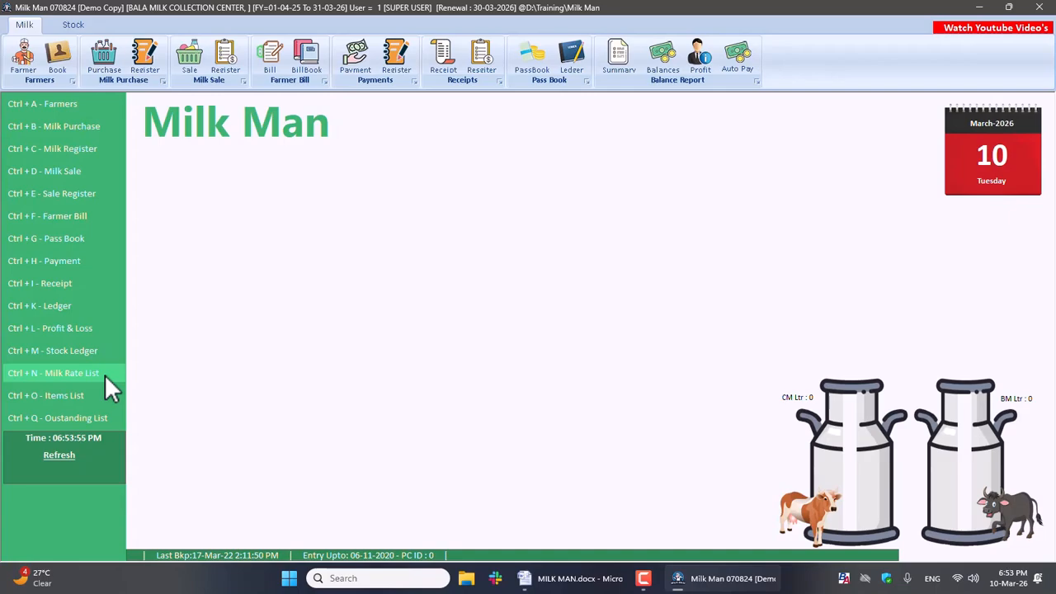
Step: Open the Milk Rate List and set the milk type to CM
{"action": "left_click", "coordinate": [60, 372]}
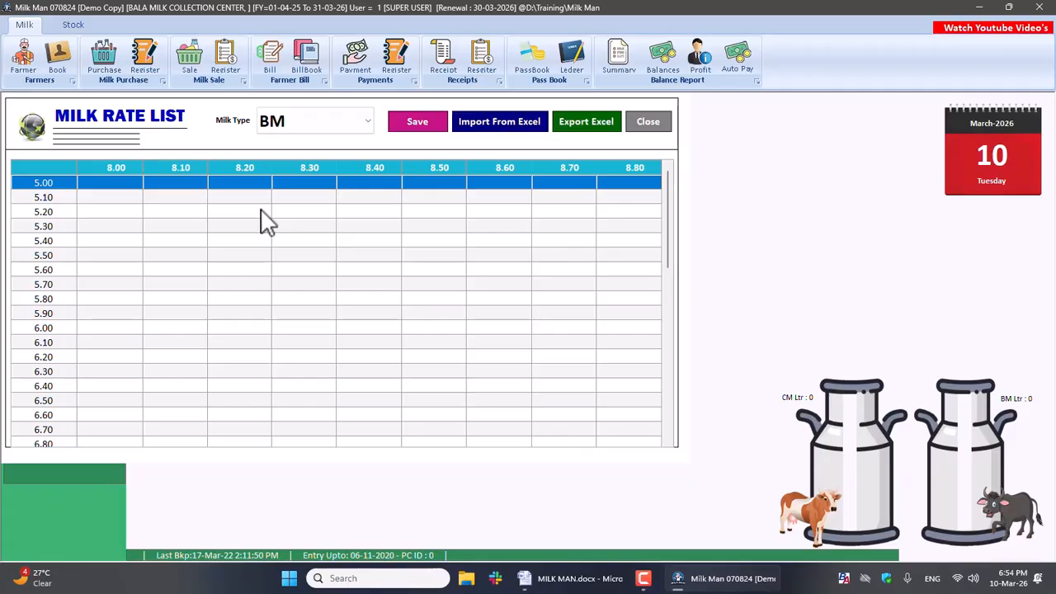
{"action": "left_click", "coordinate": [302, 134]}
{"action": "left_click", "coordinate": [302, 143]}
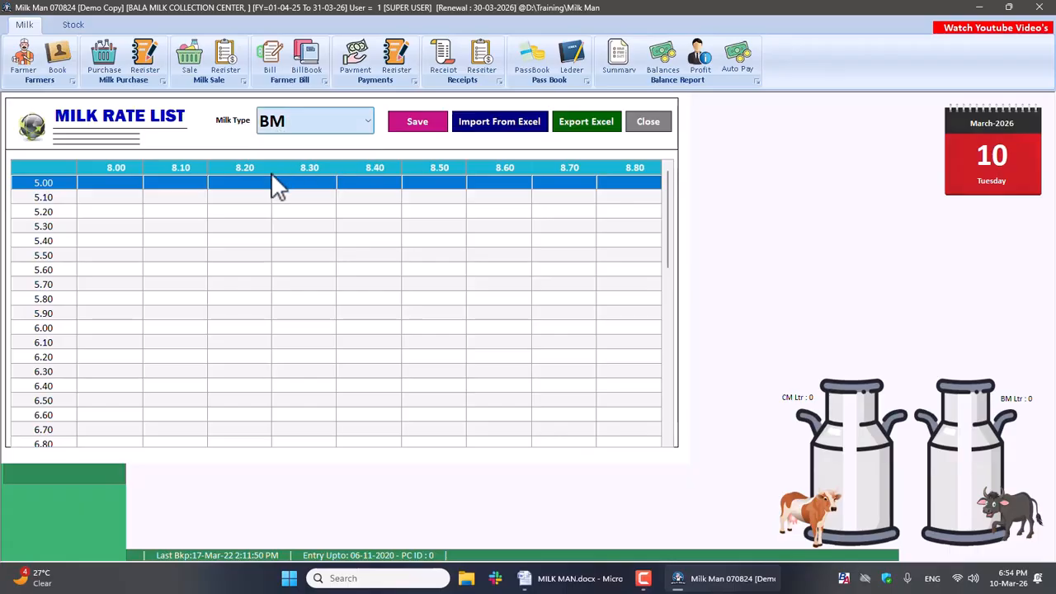
{"action": "left_click", "coordinate": [326, 132]}
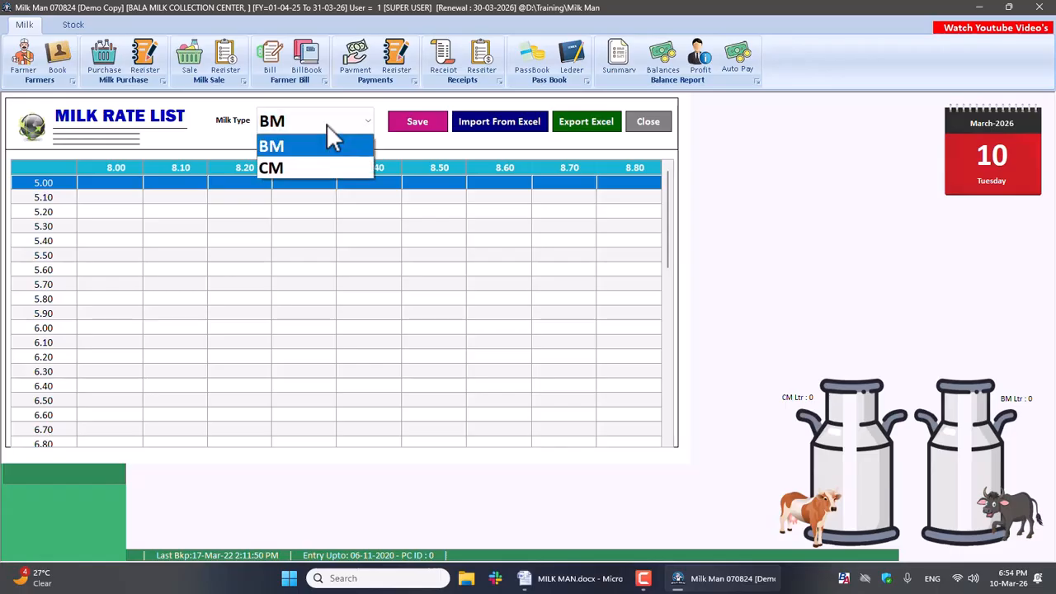
{"action": "left_click", "coordinate": [277, 169]}
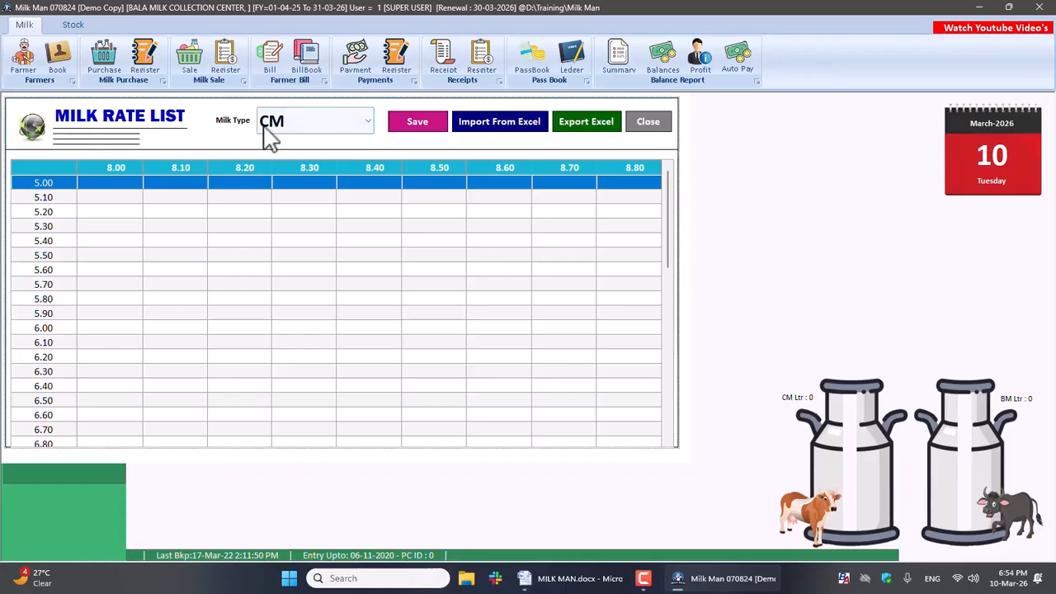
{"action": "left_click", "coordinate": [284, 132]}
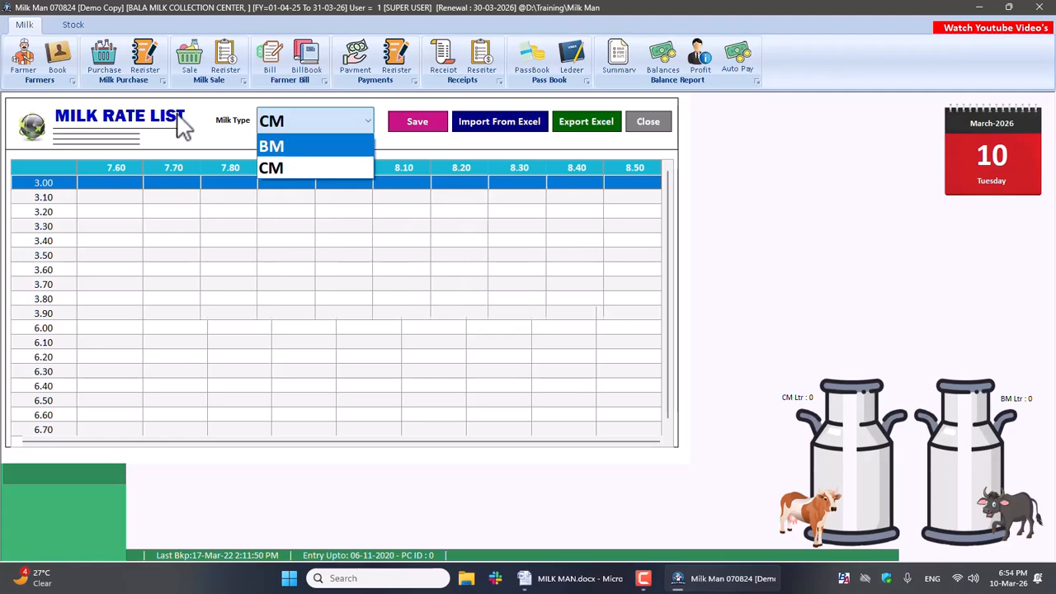
{"action": "left_click", "coordinate": [193, 137]}
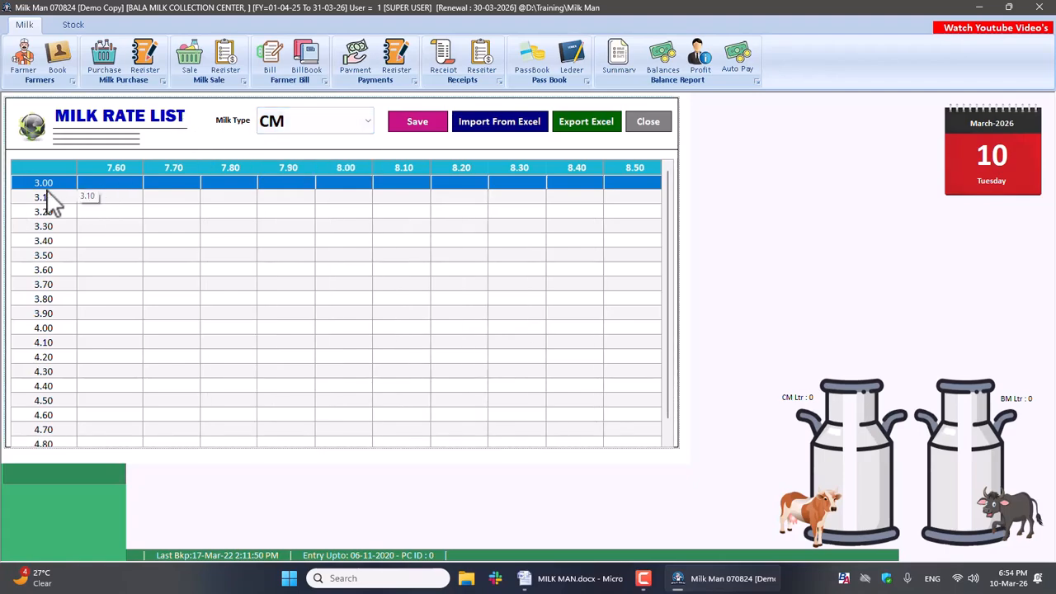
Step: Enter the rates 32.50, 35 and 36.20 for fat 3.00, 3.10 and 3.20 in the 7.60 SNF column
{"action": "left_click", "coordinate": [93, 188]}
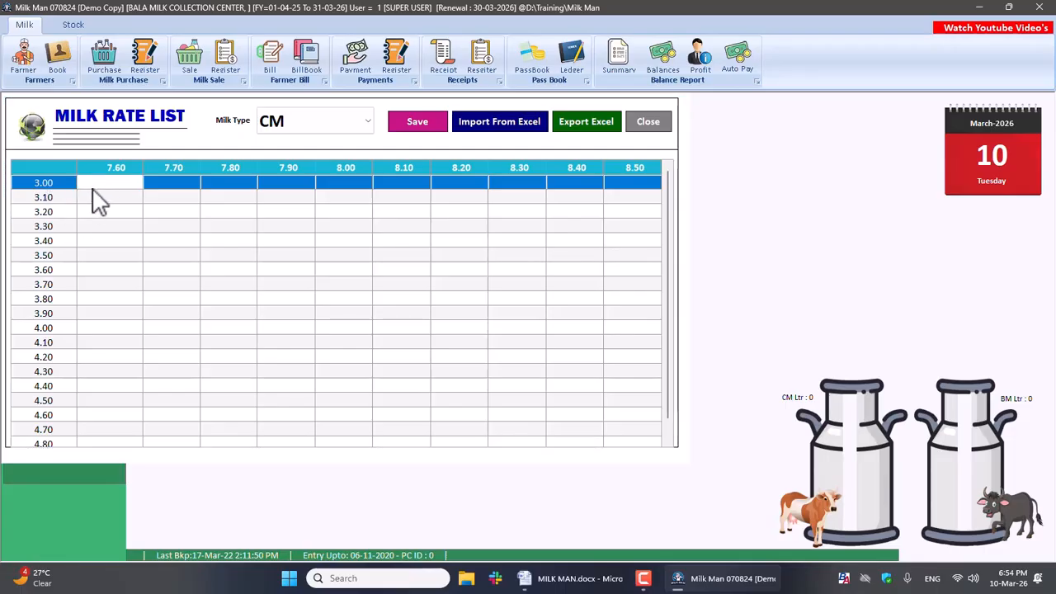
{"action": "type", "text": "32.5"}
{"action": "key", "text": "Return"}
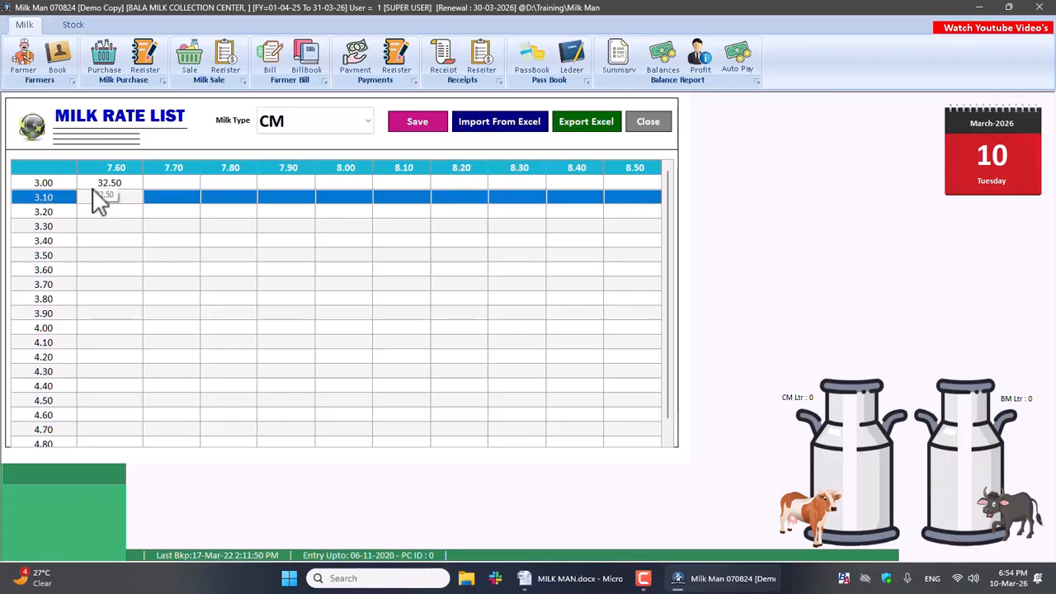
{"action": "key", "text": "Down"}
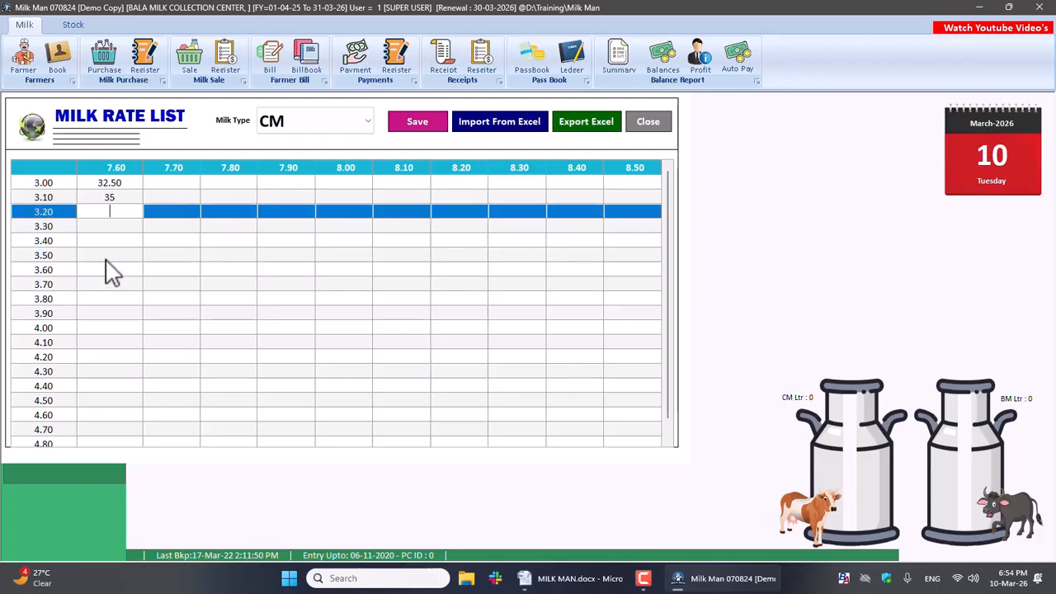
{"action": "type", "text": "36.20"}
{"action": "key", "text": "Return"}
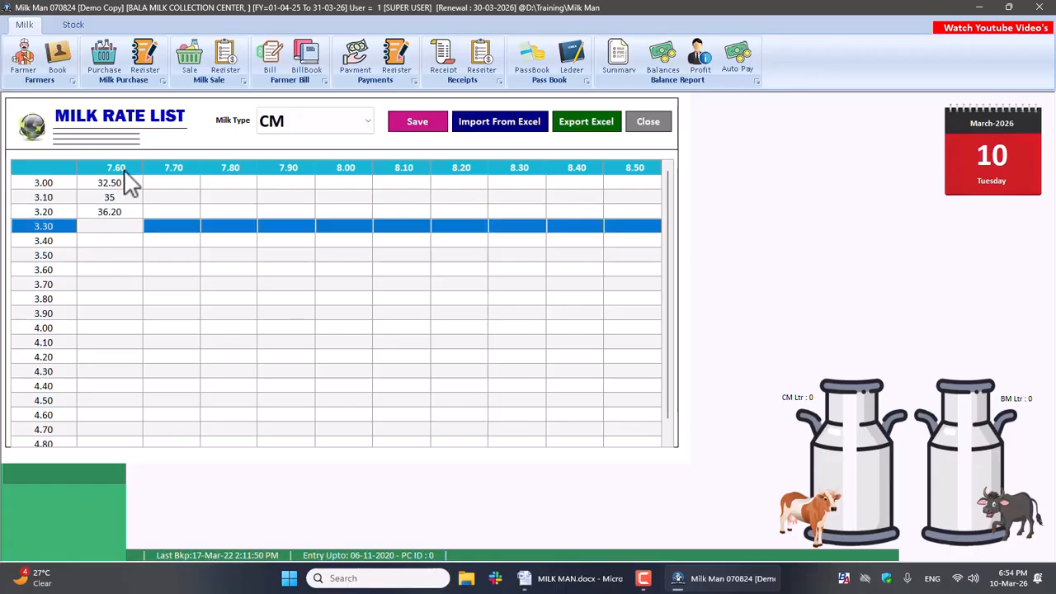
Step: Check the Fat/SNF rate chart in the MILK MAN Word document and save the CM milk rate list
{"action": "left_click", "coordinate": [41, 197]}
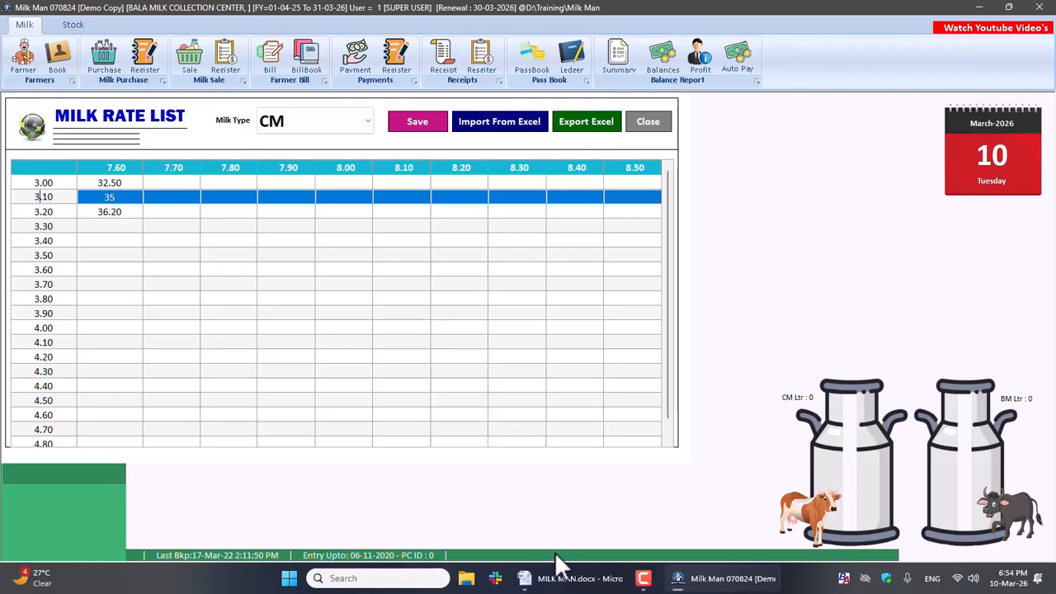
{"action": "left_click", "coordinate": [569, 578]}
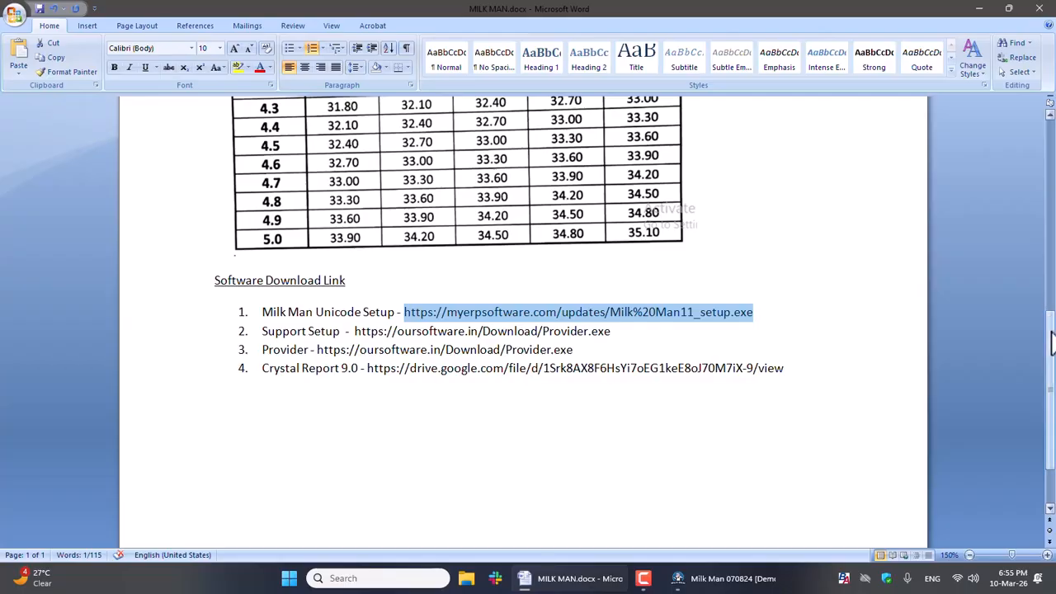
{"action": "left_click_drag", "start_coordinate": [1049, 277], "coordinate": [1050, 299]}
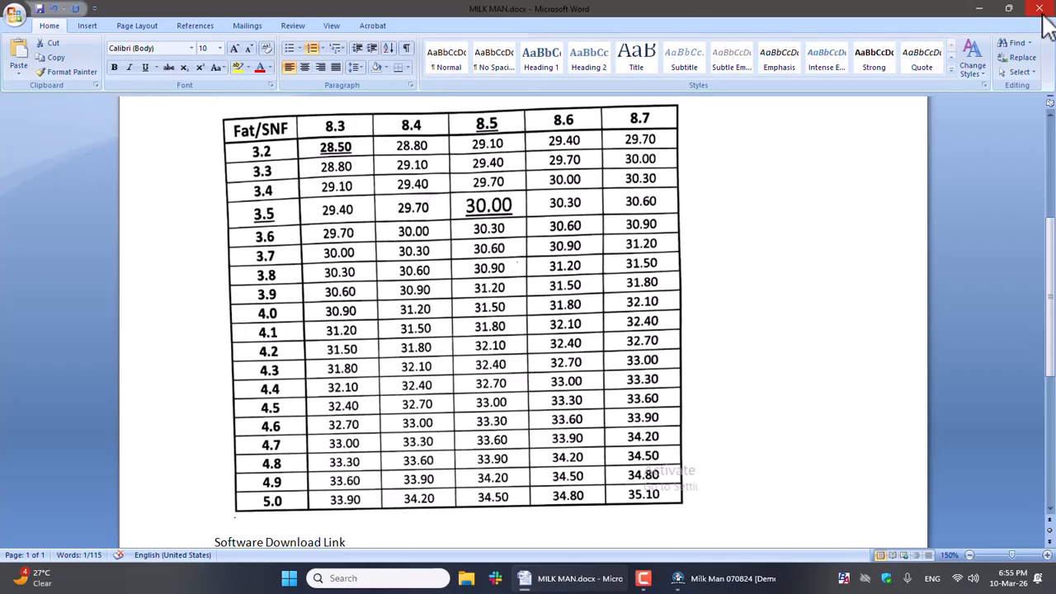
{"action": "left_click", "coordinate": [996, 9]}
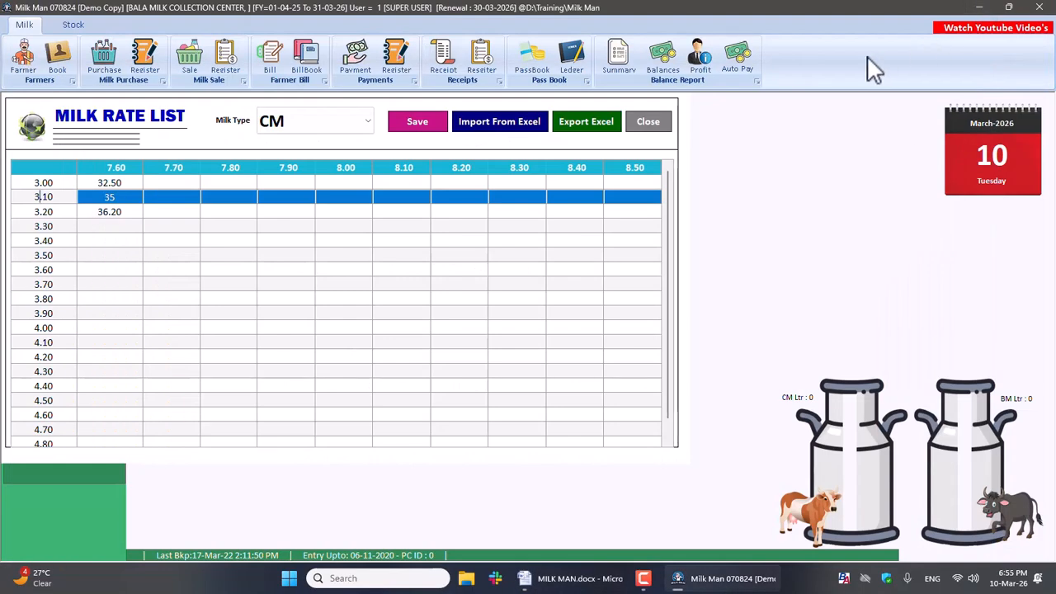
{"action": "left_click", "coordinate": [404, 129]}
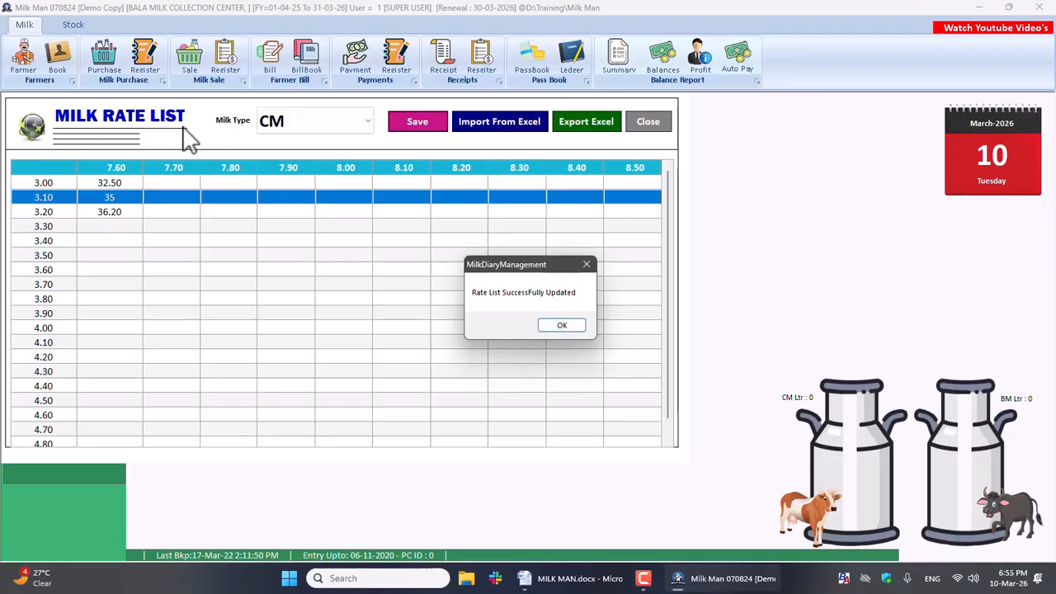
{"action": "left_click", "coordinate": [561, 325]}
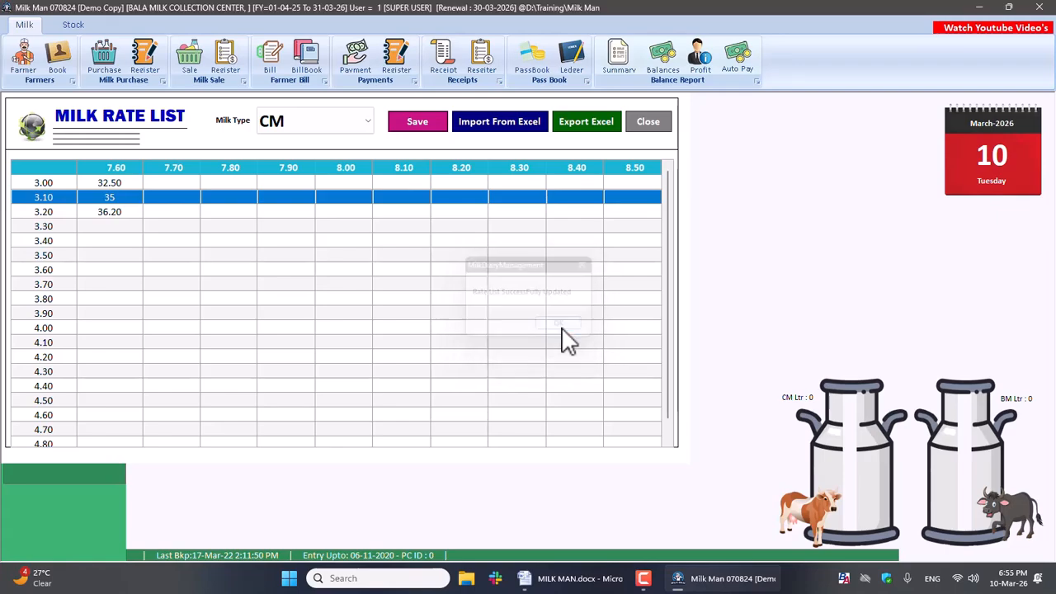
Step: Switch the Milk Rate List to milk type BM
{"action": "left_click", "coordinate": [310, 121]}
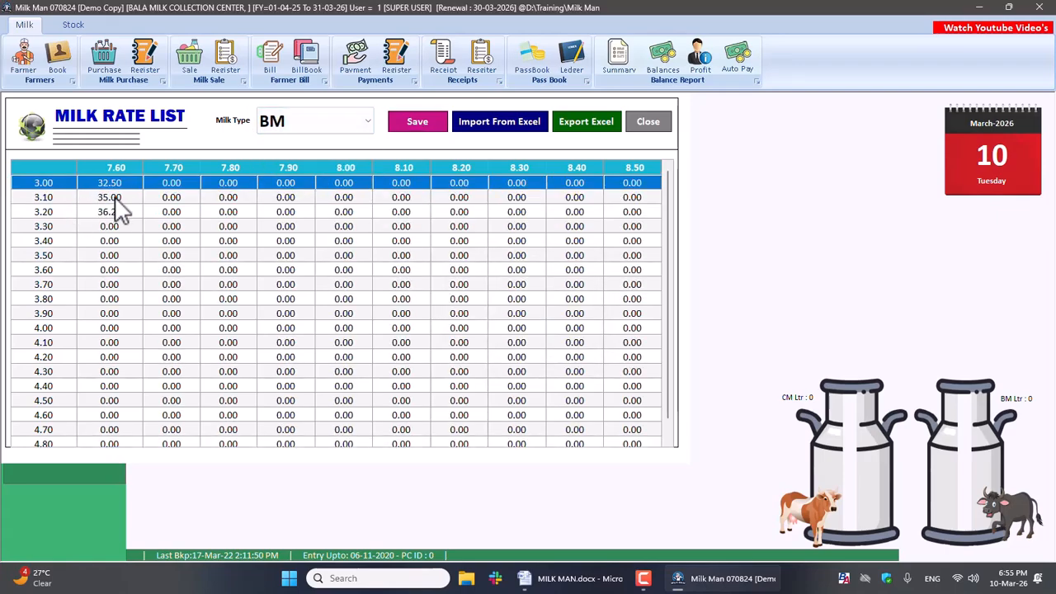
{"action": "left_click", "coordinate": [279, 126]}
{"action": "left_click", "coordinate": [279, 145]}
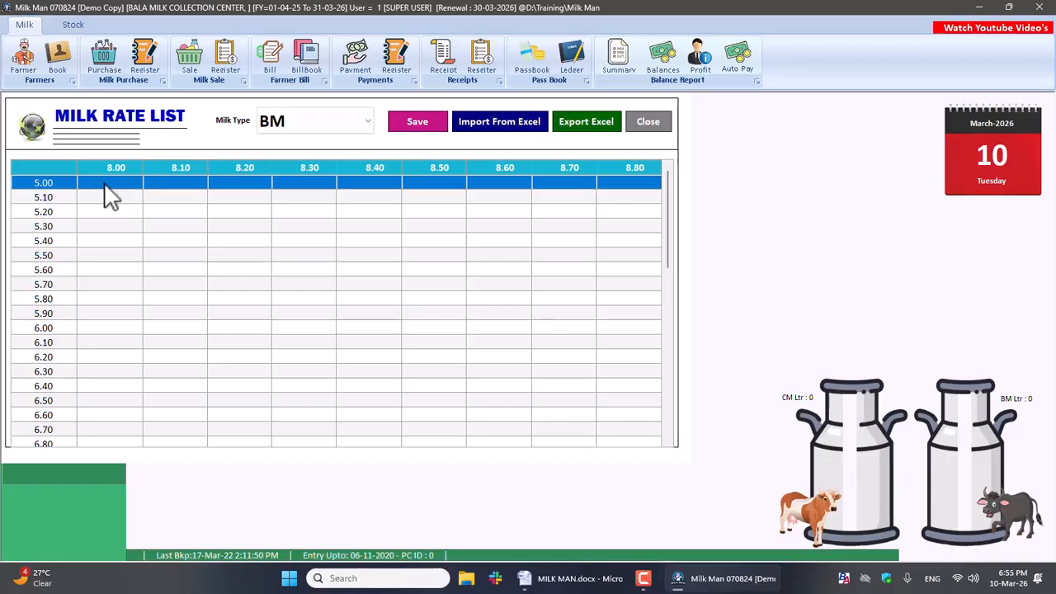
Step: Enter the rates 28.50, 25 and 31 for fat 5.00, 5.10 and 5.20 in the 8.00 SNF column and save the BM list
{"action": "left_click", "coordinate": [104, 184]}
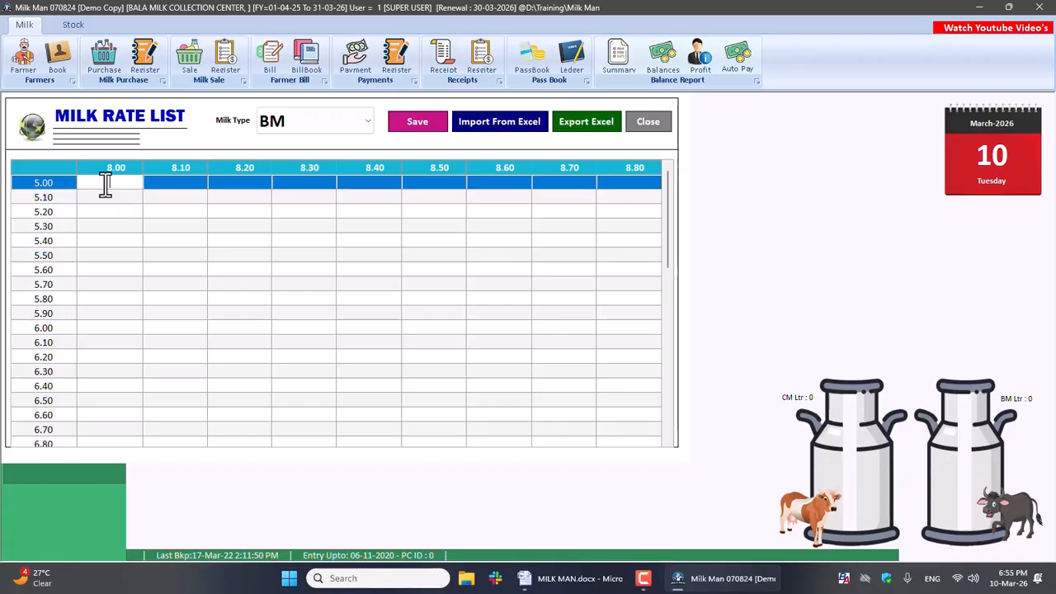
{"action": "type", "text": "27.50"}
{"action": "key", "text": "Return"}
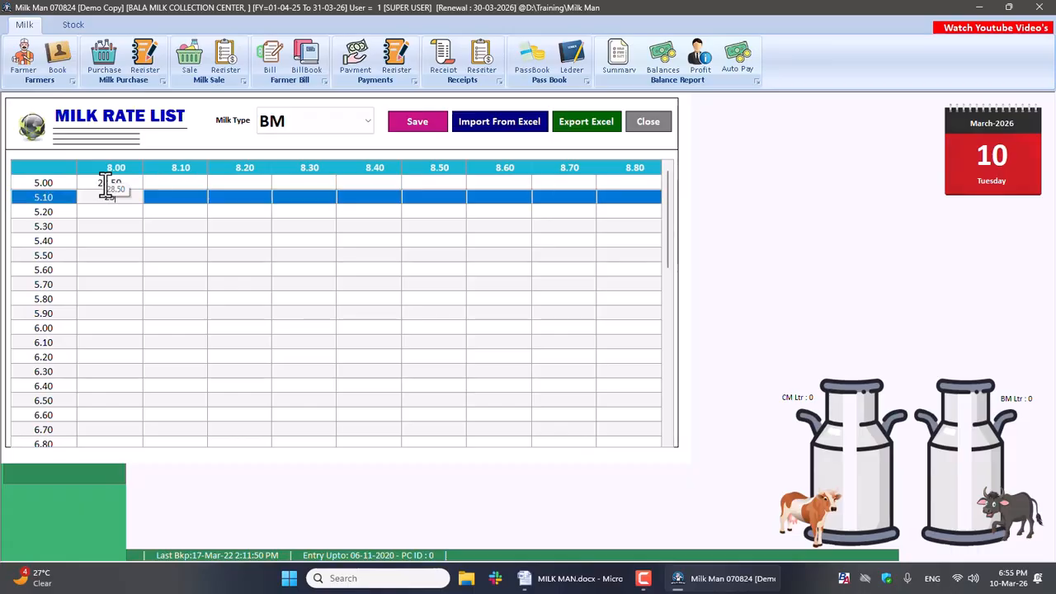
{"action": "key", "text": "Return"}
{"action": "type", "text": "31"}
{"action": "key", "text": "Return"}
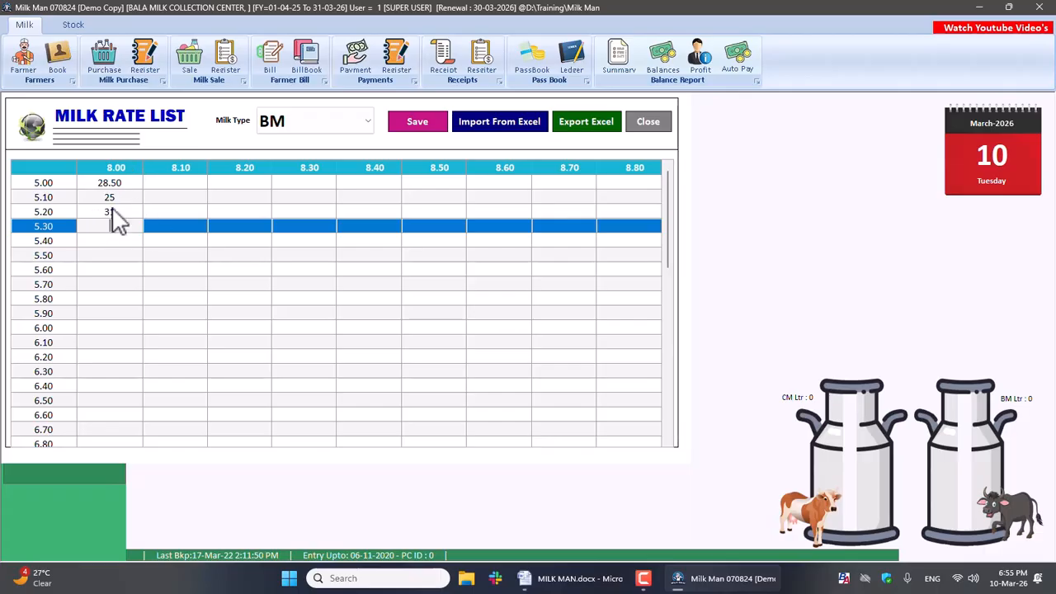
{"action": "left_click", "coordinate": [428, 132]}
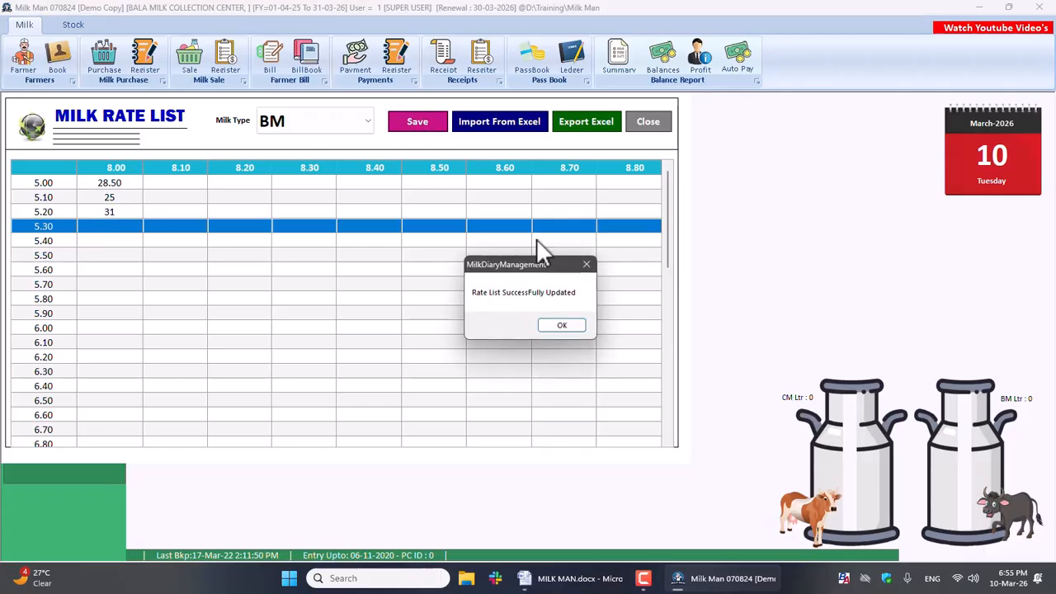
{"action": "left_click", "coordinate": [571, 326]}
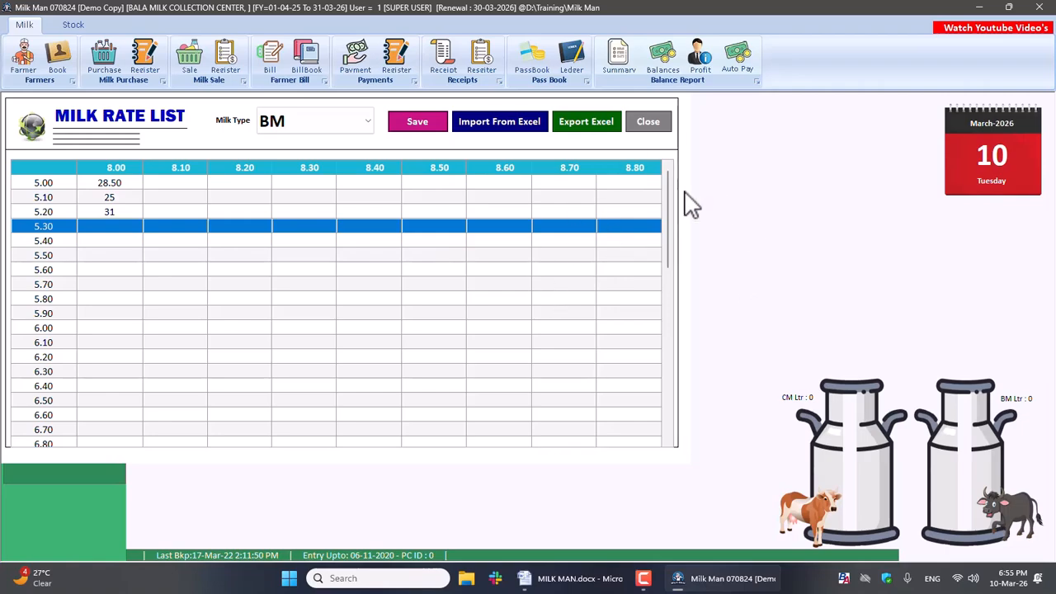
Step: Look through the BM rate rows down to the highest fat value and back, and close the Milk Rate List
{"action": "left_click_drag", "start_coordinate": [669, 221], "coordinate": [668, 426]}
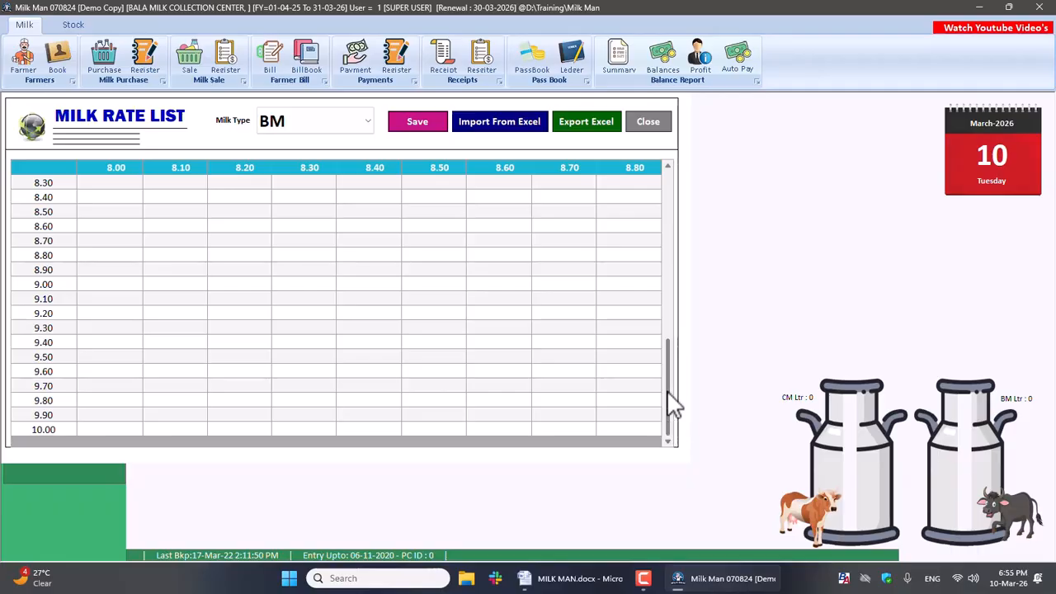
{"action": "left_click", "coordinate": [668, 183]}
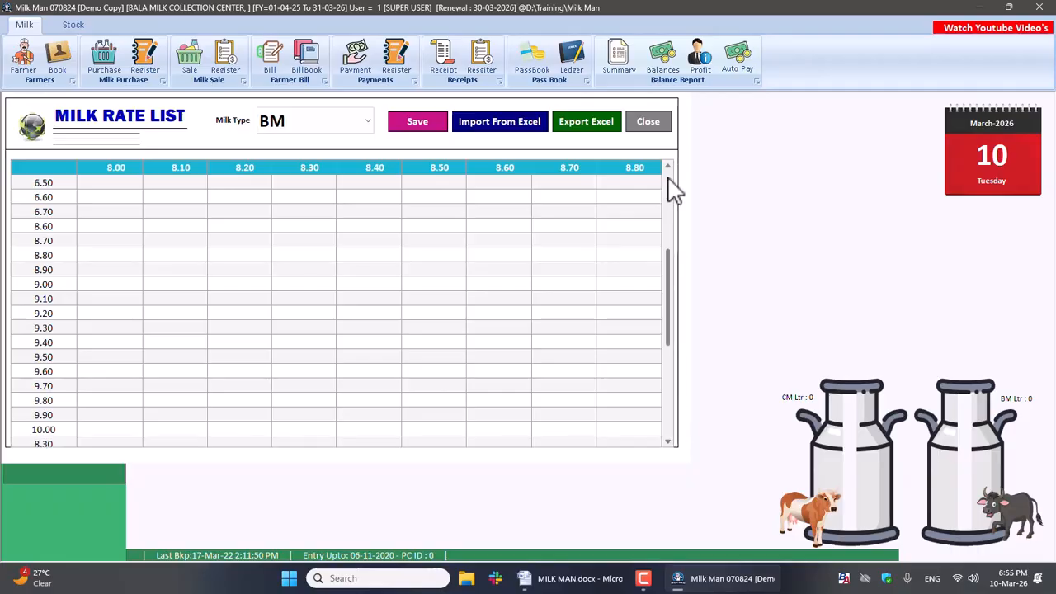
{"action": "left_click", "coordinate": [669, 181]}
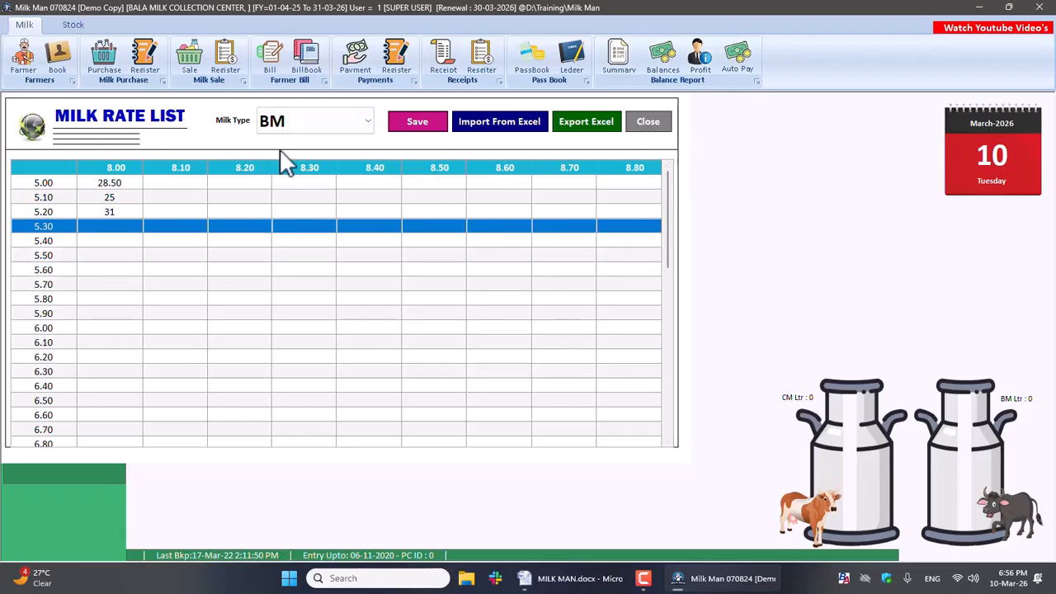
{"action": "left_click", "coordinate": [648, 122]}
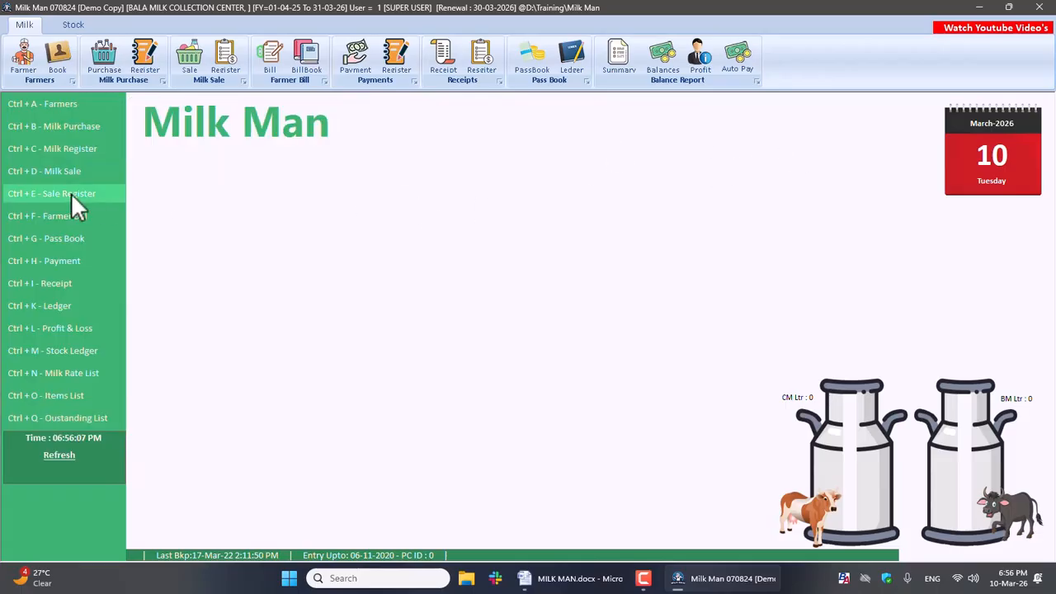
Step: Start a new farmer in the Farmer Book and enter the farmer's name in English and the print name in Tamil
{"action": "left_click", "coordinate": [60, 110]}
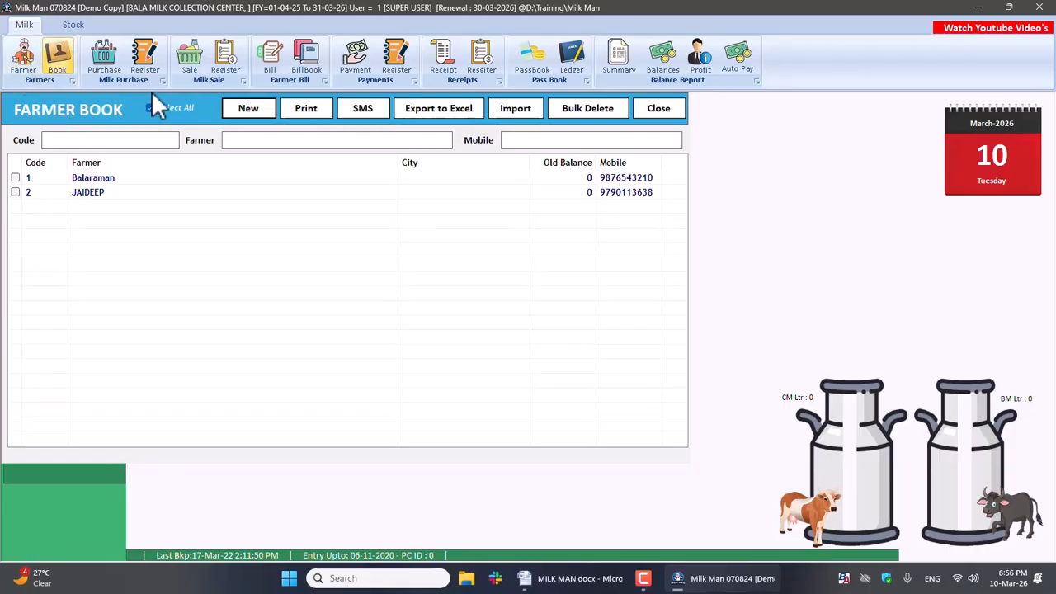
{"action": "left_click", "coordinate": [250, 110]}
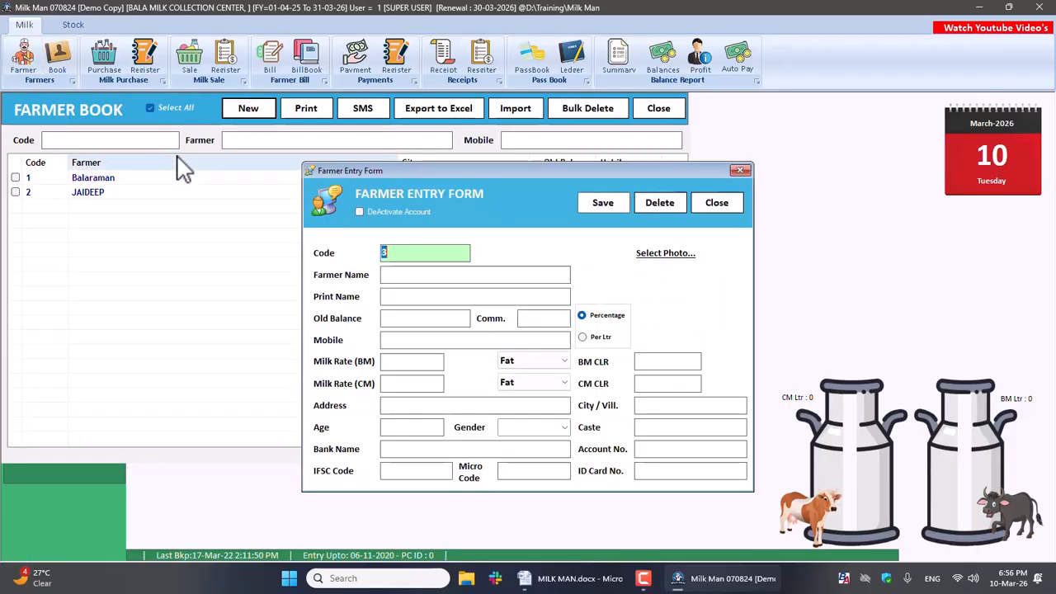
{"action": "left_click", "coordinate": [399, 274]}
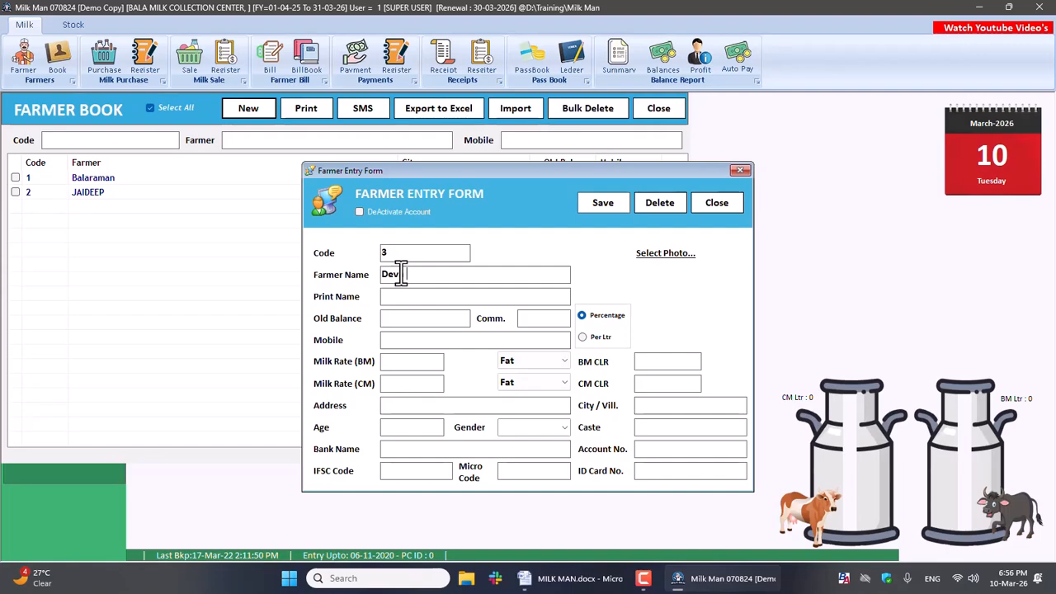
{"action": "key", "text": "Return"}
{"action": "key", "text": "super+space"}
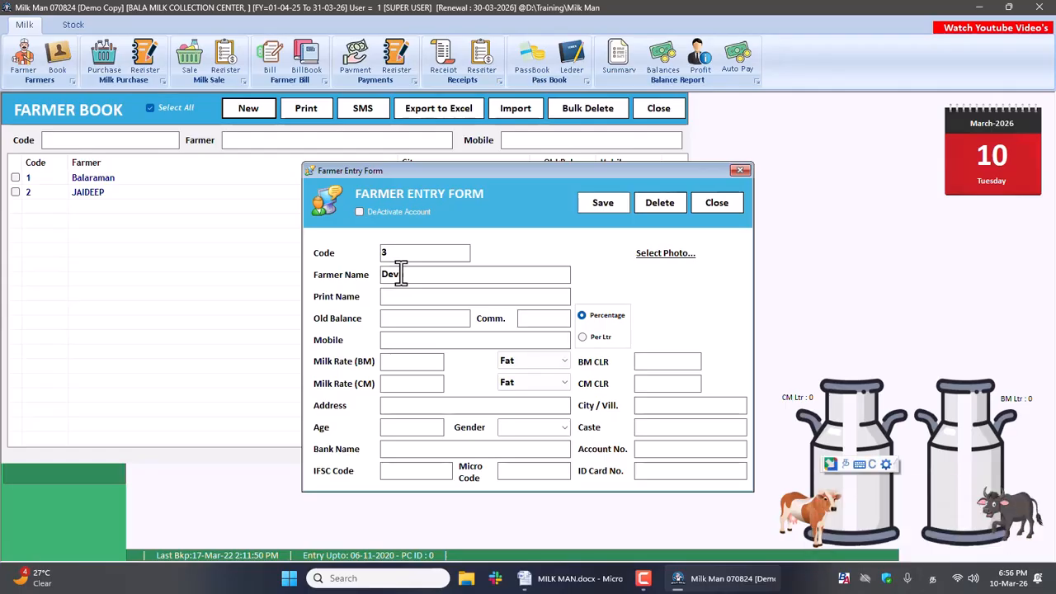
{"action": "type", "text": "தேவ vaa"}
{"action": "key", "text": "space"}
{"action": "key", "text": "super+space"}
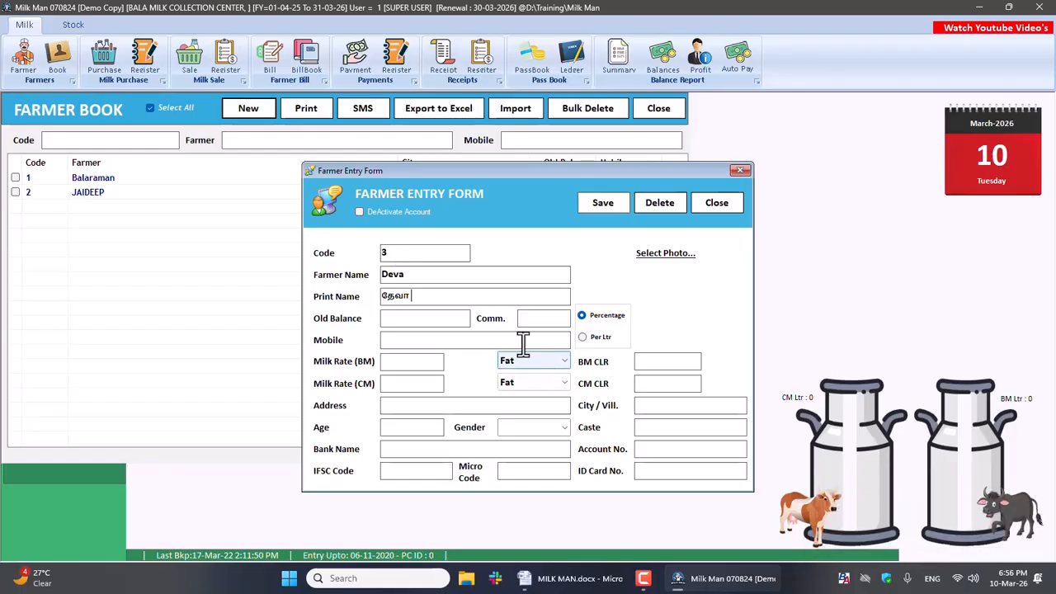
Step: Set the new farmer's commission basis to Per Ltr, leaving the commission, old balance and mobile fields empty
{"action": "left_click", "coordinate": [595, 338]}
{"action": "left_click", "coordinate": [531, 320]}
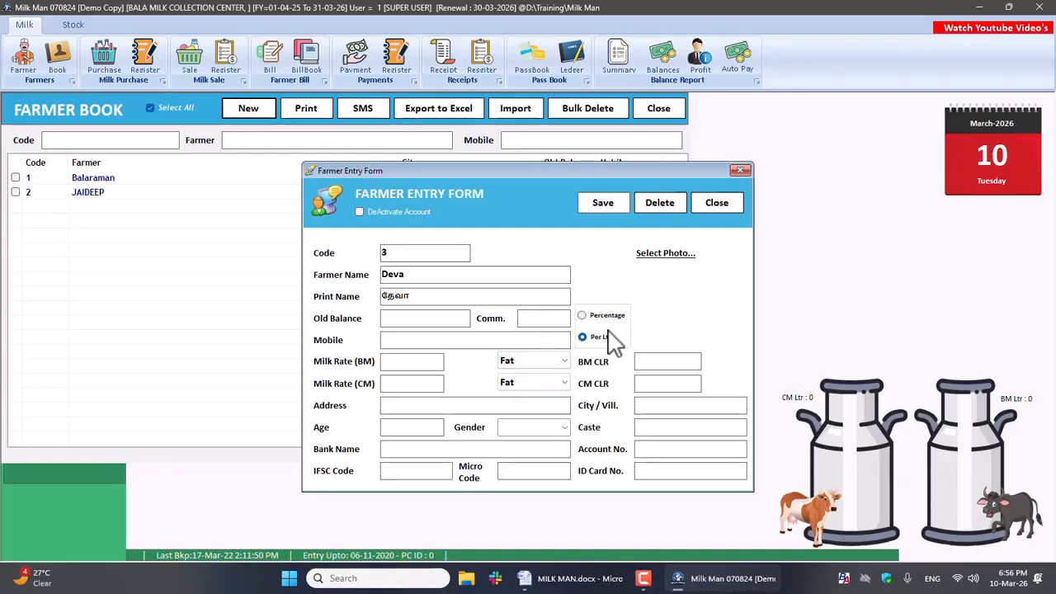
{"action": "left_click", "coordinate": [428, 318]}
{"action": "left_click", "coordinate": [423, 345]}
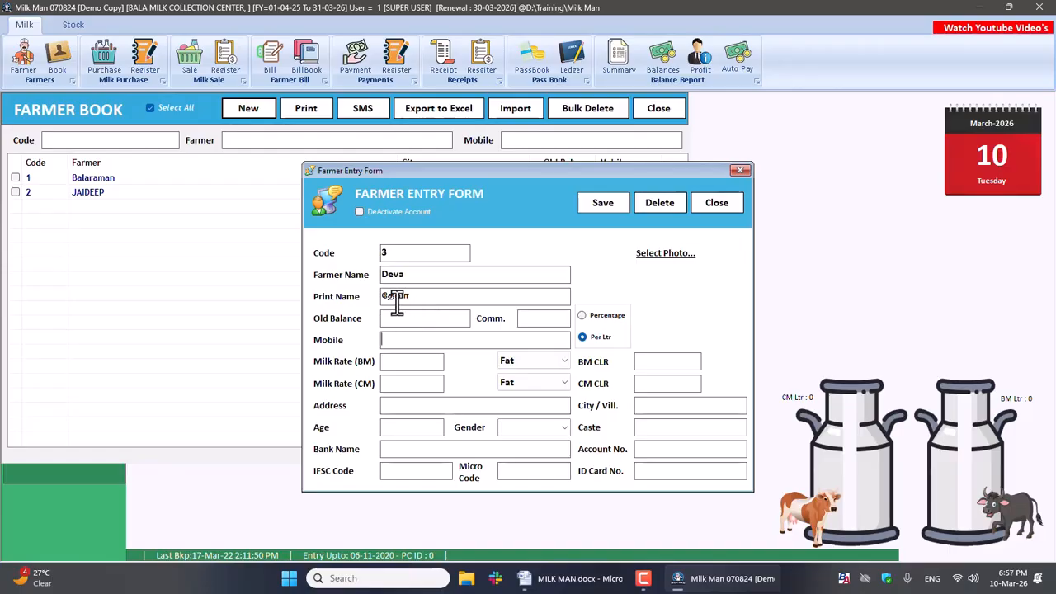
Step: Add the photo Gemini_Generated_Image_62zg3y62zg3y62zg.png from the Downloads folder to the new farmer's entry
{"action": "left_click", "coordinate": [657, 257]}
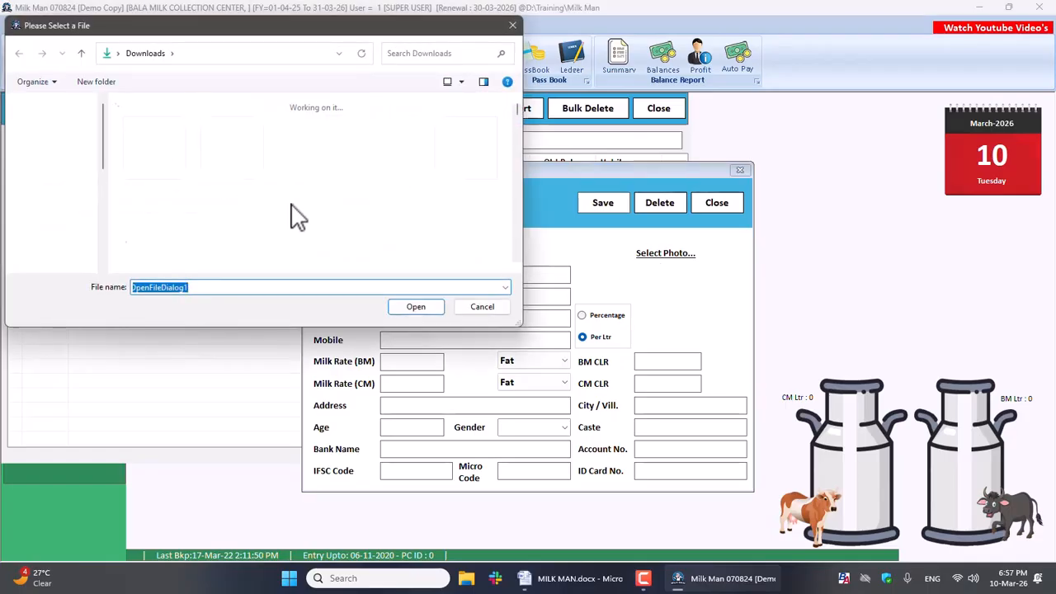
{"action": "left_click_drag", "start_coordinate": [520, 108], "coordinate": [527, 130]}
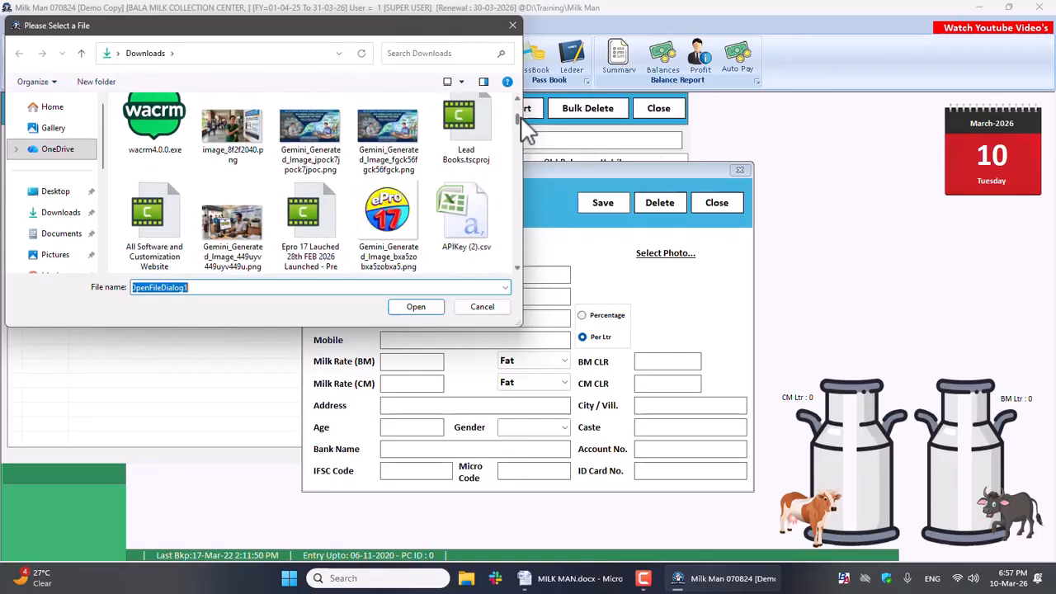
{"action": "scroll", "coordinate": [523, 129], "scroll_direction": "down", "scroll_amount": 1}
{"action": "left_click", "coordinate": [136, 121]}
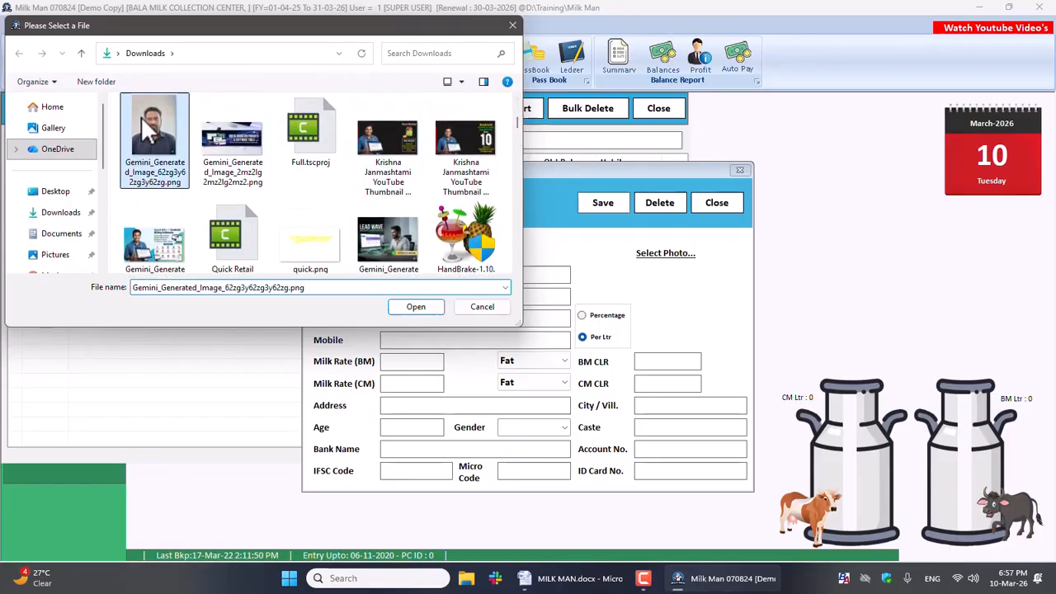
{"action": "left_click", "coordinate": [426, 305]}
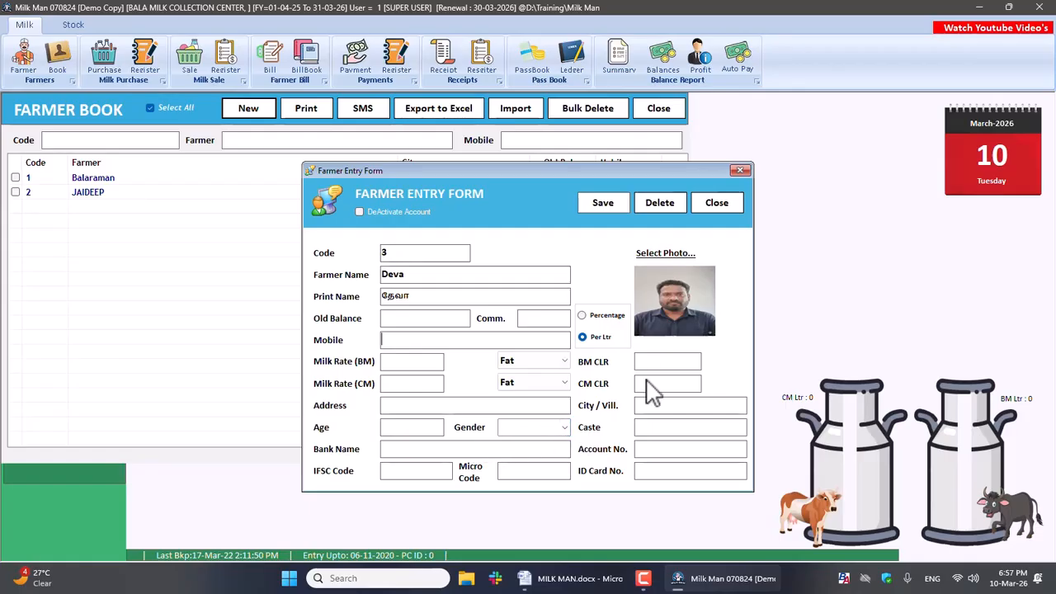
Step: Set the farmer's gender to Male and save the new account, closing the entry form and the Farmer Book
{"action": "left_click", "coordinate": [564, 427]}
{"action": "left_click", "coordinate": [511, 438]}
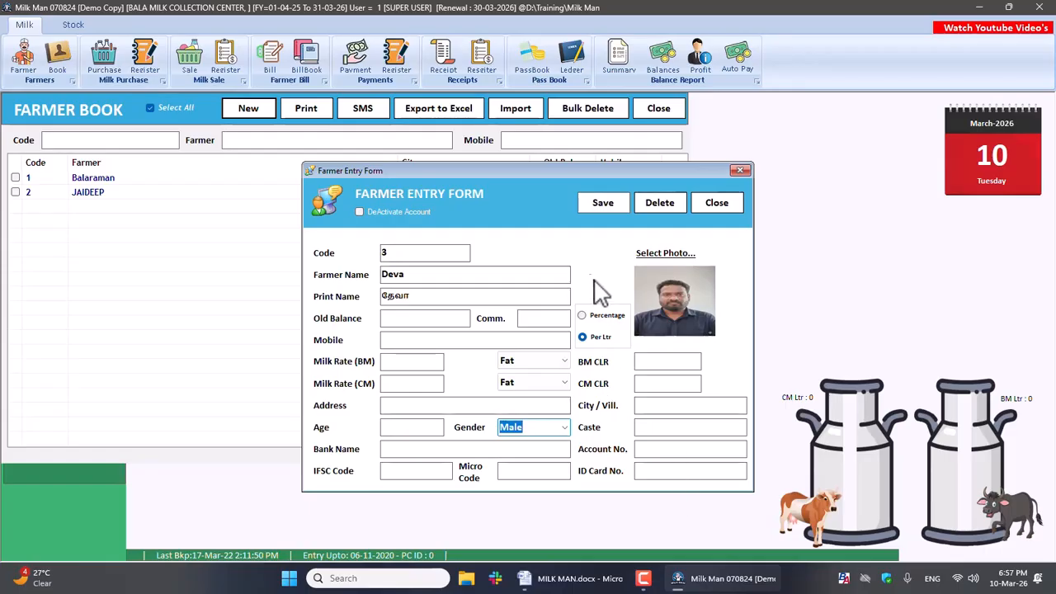
{"action": "left_click", "coordinate": [607, 205]}
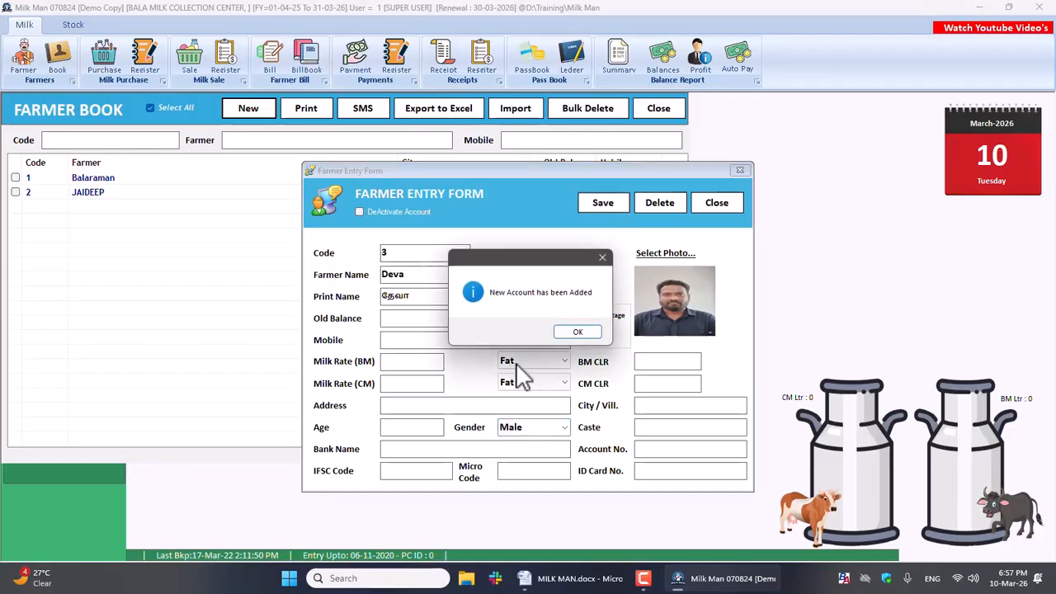
{"action": "left_click", "coordinate": [575, 330]}
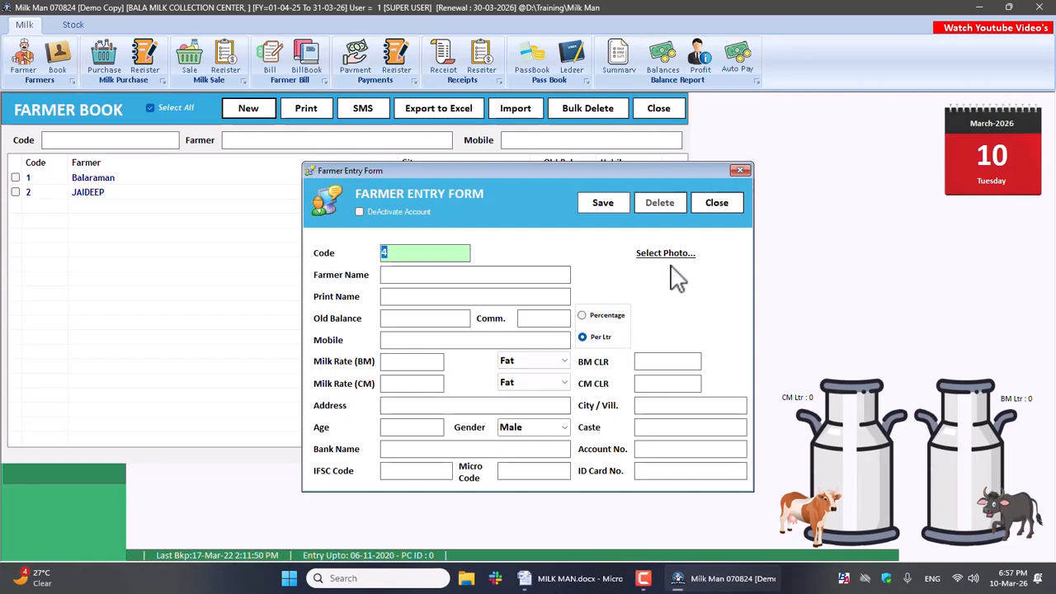
{"action": "left_click", "coordinate": [715, 203]}
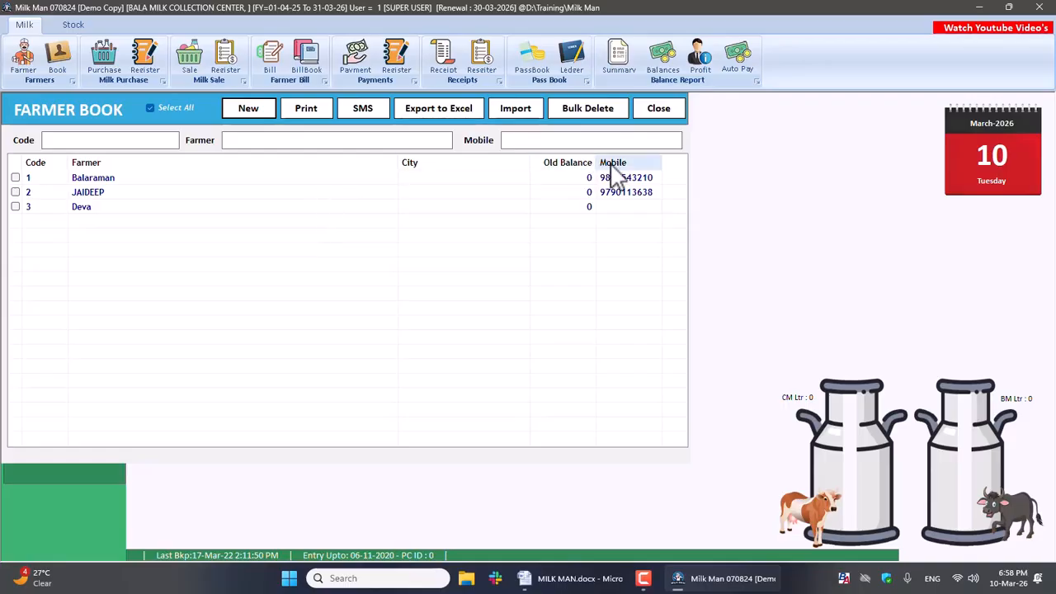
{"action": "left_click", "coordinate": [660, 110]}
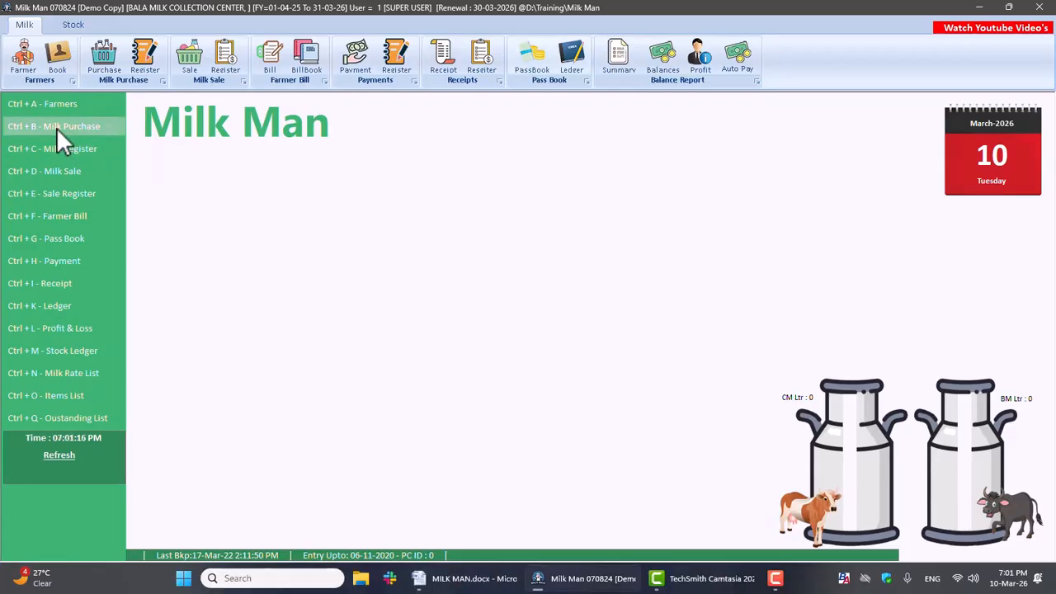
Step: Open Milk Purchase for 10-03-2026 and choose the Morning shift
{"action": "left_click", "coordinate": [57, 127]}
{"action": "key", "text": "Return"}
{"action": "key", "text": "Up"}
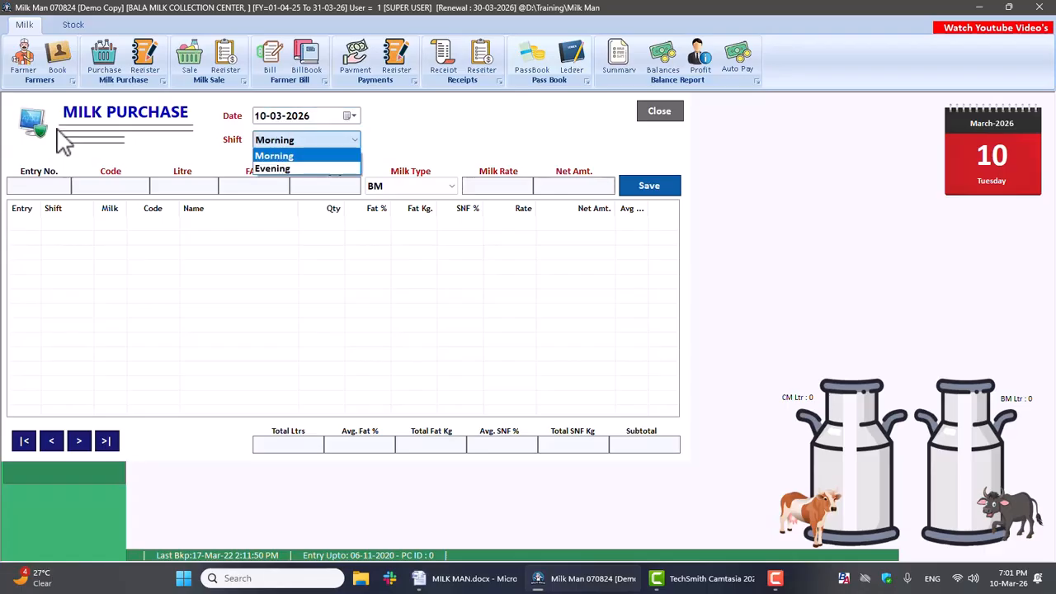
{"action": "key", "text": "Return"}
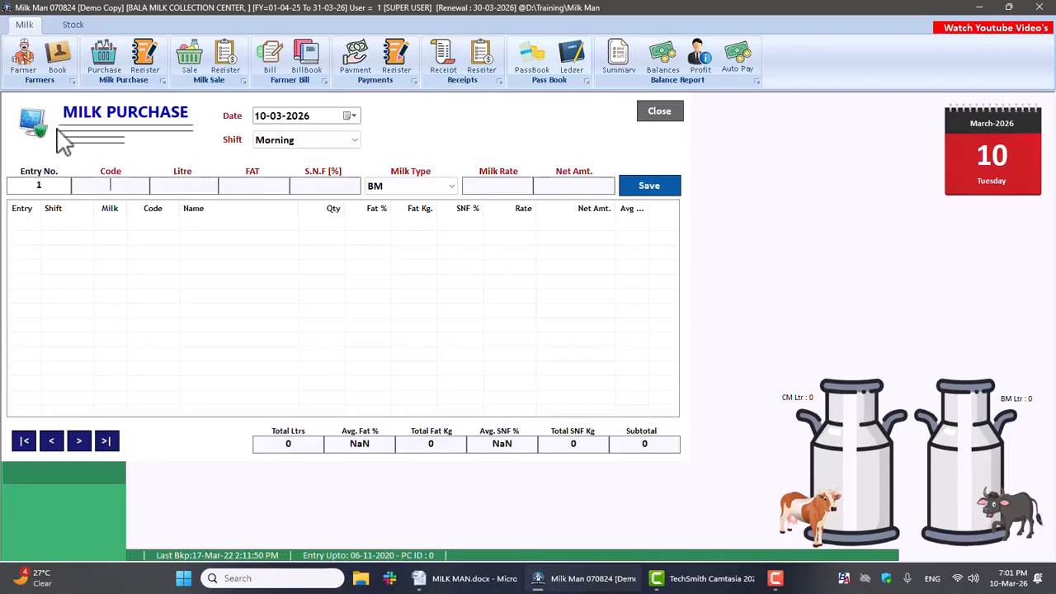
Step: Enter farmer code 3 and a quantity of 4 litres for purchase entry 1
{"action": "type", "text": "3"}
{"action": "key", "text": "Return"}
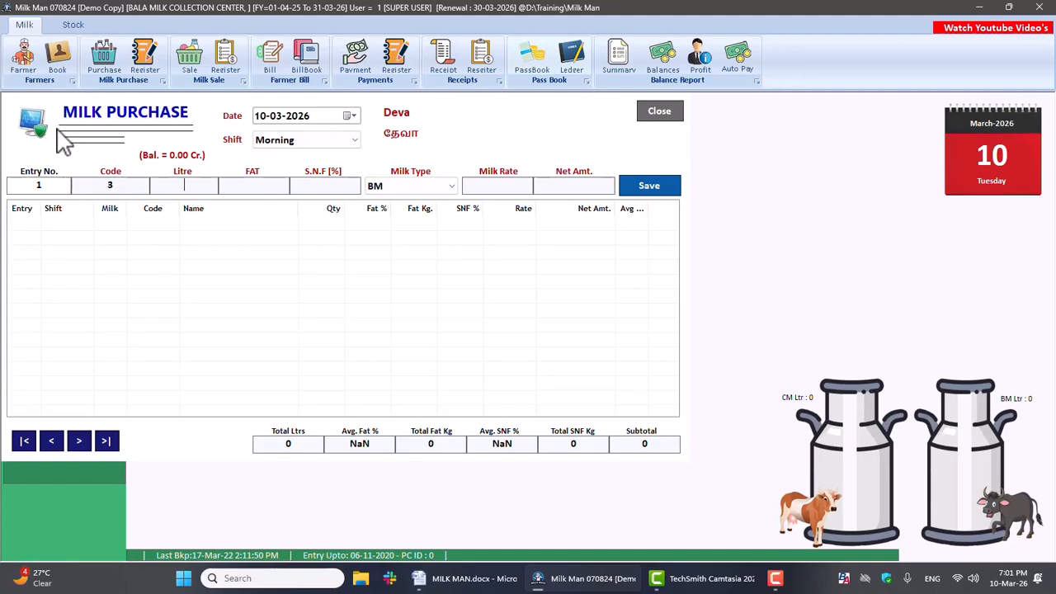
{"action": "type", "text": "3.20"}
{"action": "key", "text": "Return"}
{"action": "left_click_drag", "start_coordinate": [174, 188], "coordinate": [238, 189]}
{"action": "type", "text": "4"}
{"action": "key", "text": "Return"}
Step: Set the purchase entry's fat to 3.20, SNF to 7.60 and milk type to CM
{"action": "type", "text": "3.20"}
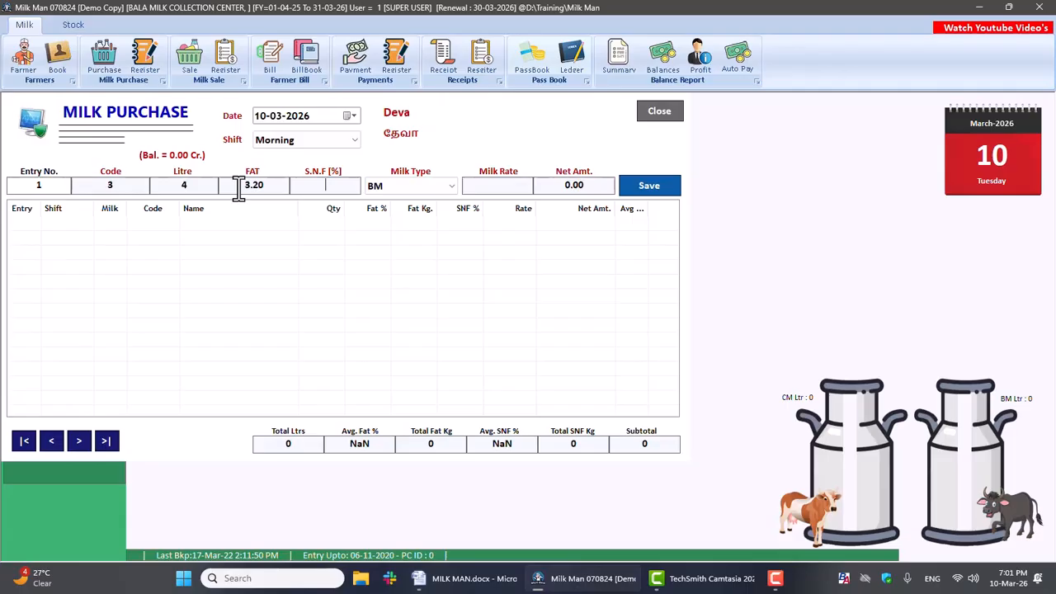
{"action": "key", "text": "Return"}
{"action": "type", "text": "7.60"}
{"action": "key", "text": "Return"}
{"action": "key", "text": "Down"}
{"action": "key", "text": "Return"}
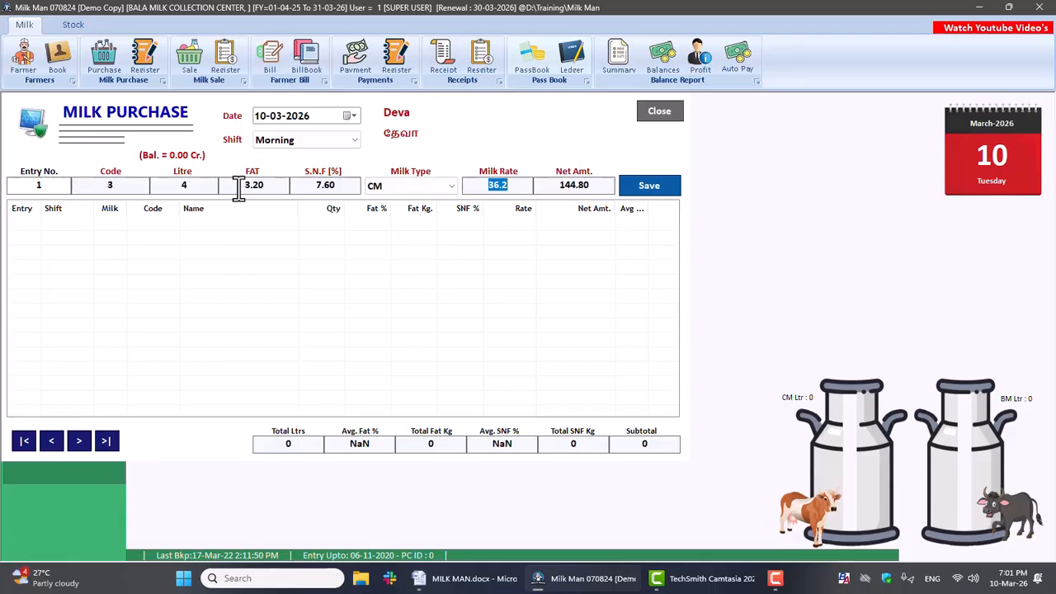
Step: Save the purchase entry with its list rate, preview its milk slip and close the preview
{"action": "key", "text": "Return"}
{"action": "key", "text": "Return"}
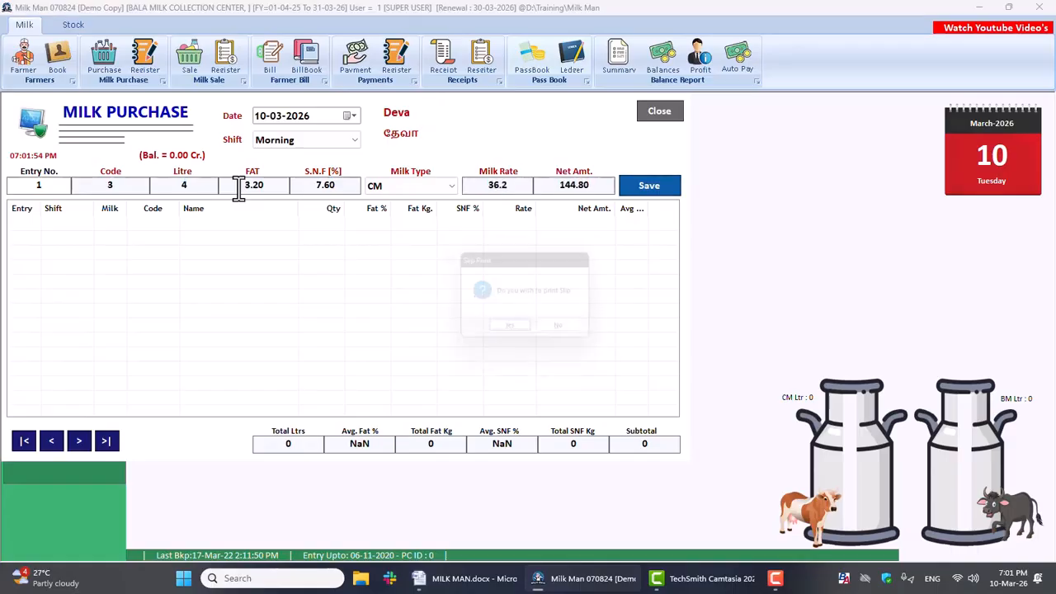
{"action": "key", "text": "Return"}
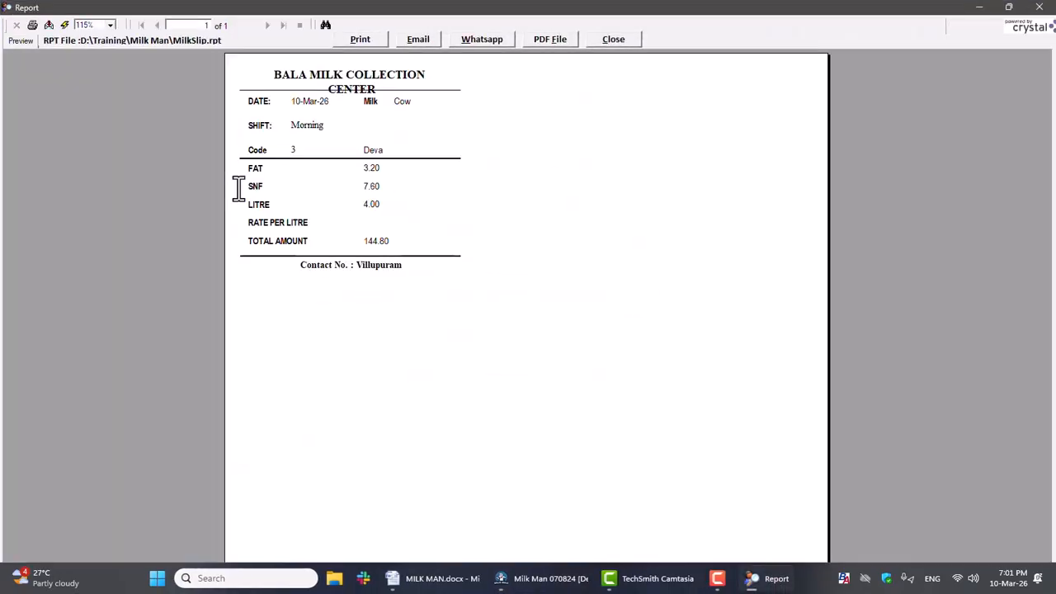
{"action": "left_click", "coordinate": [613, 42]}
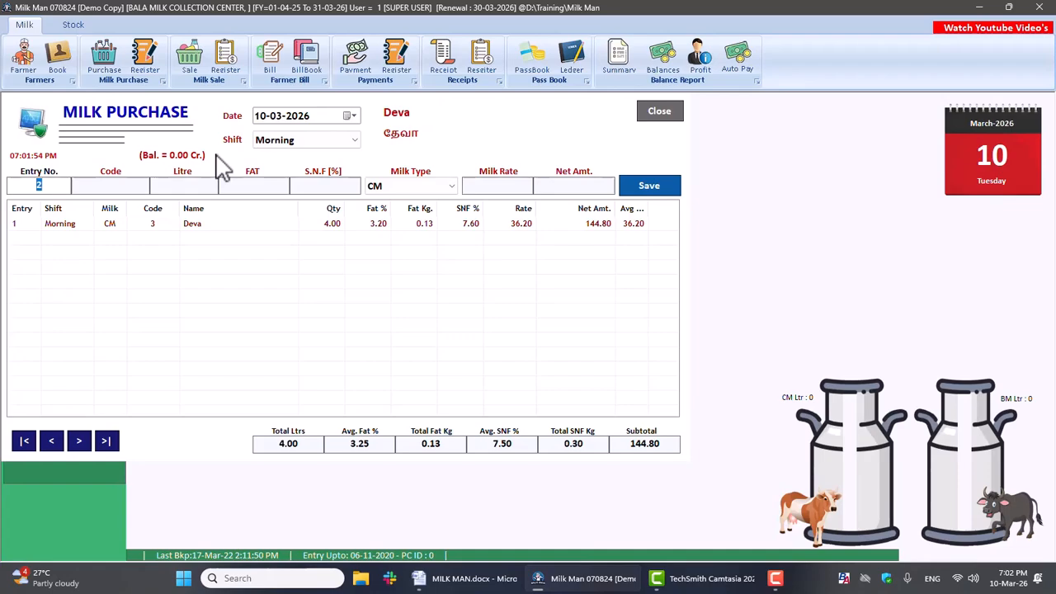
Step: Enter farmer code 2 and a quantity of 5 litres for purchase entry 2
{"action": "key", "text": "Return"}
{"action": "type", "text": "2"}
{"action": "key", "text": "Return"}
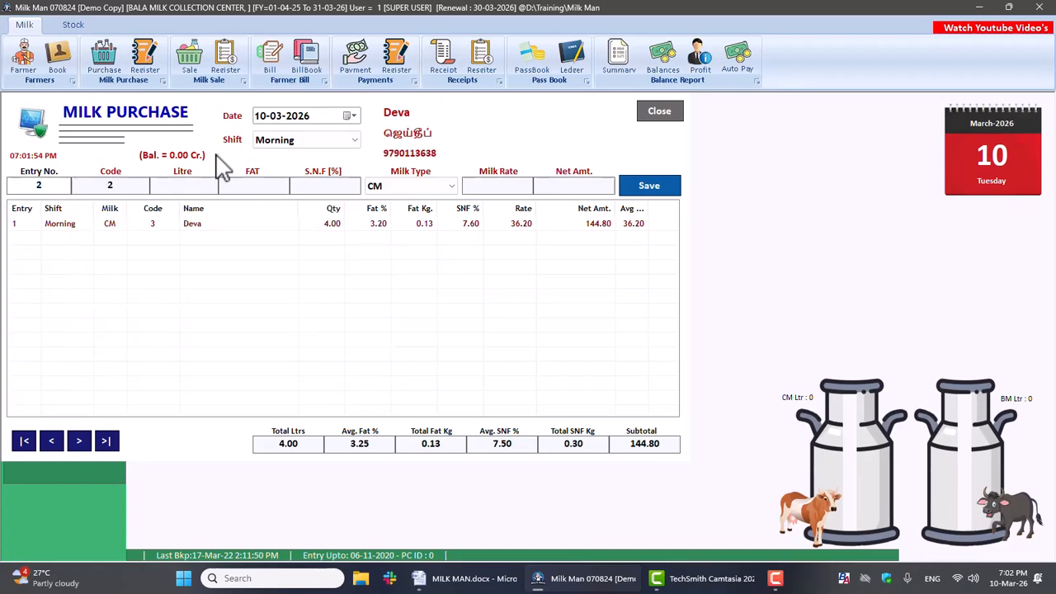
{"action": "type", "text": "5"}
{"action": "key", "text": "Return"}
Step: Set purchase entry 2's fat to 5.10, SNF to 8 and milk type to BM
{"action": "type", "text": "5.10"}
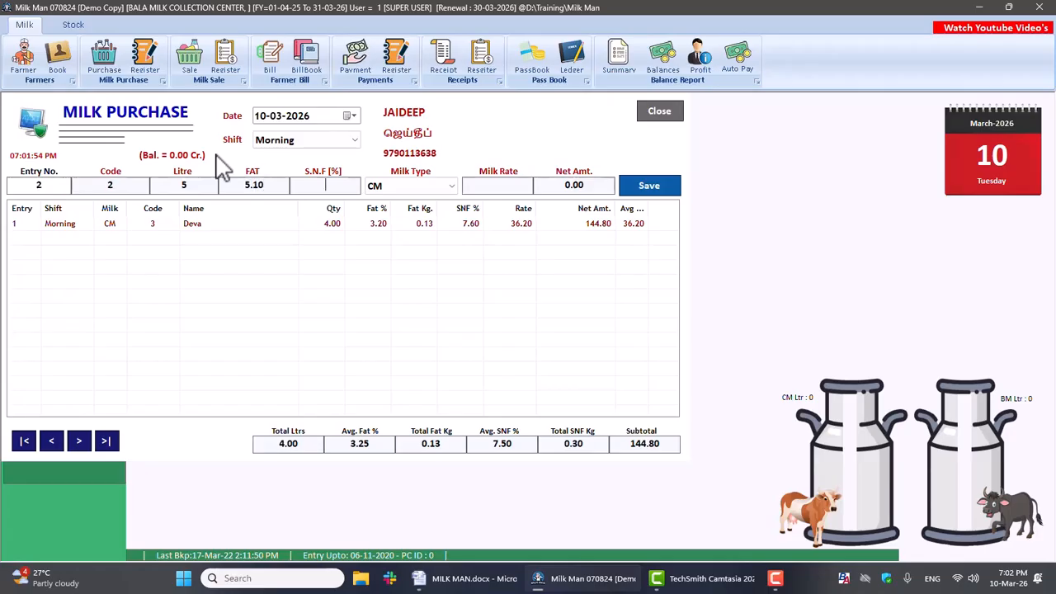
{"action": "type", "text": "8"}
{"action": "key", "text": "Return"}
{"action": "key", "text": "Up"}
{"action": "key", "text": "Return"}
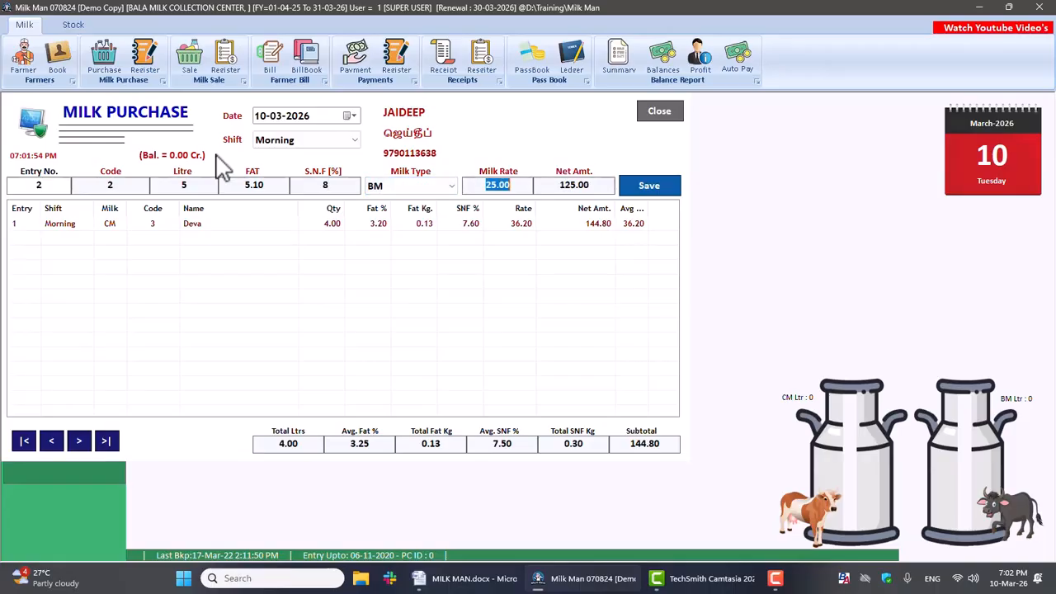
Step: Save purchase entry 2 with its list rate, preview its milk slip, and close the preview and Milk Purchase
{"action": "key", "text": "Return"}
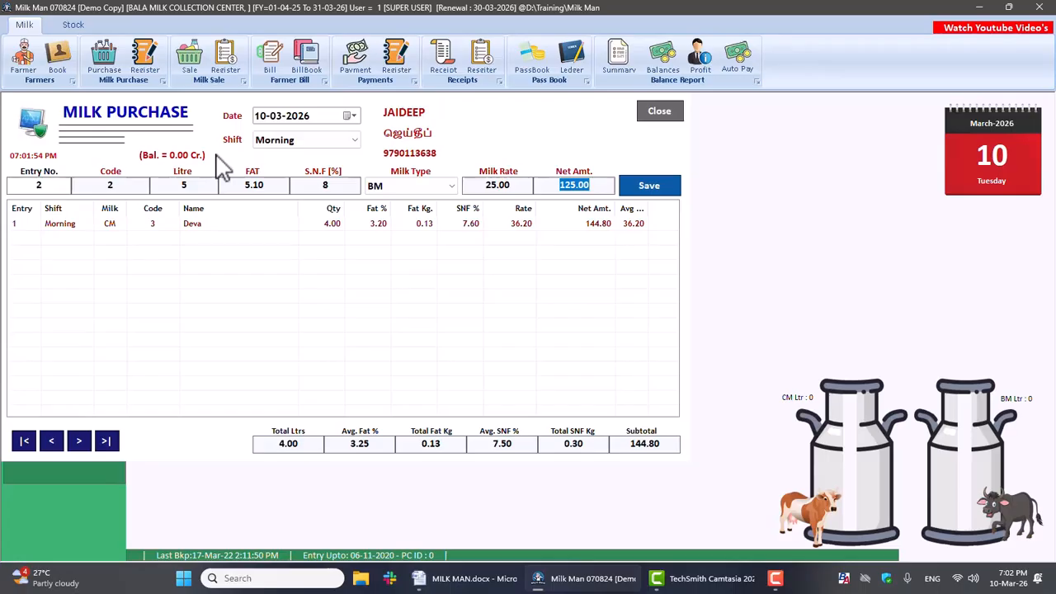
{"action": "key", "text": "Return"}
{"action": "key", "text": "Return"}
{"action": "key", "text": "Return"}
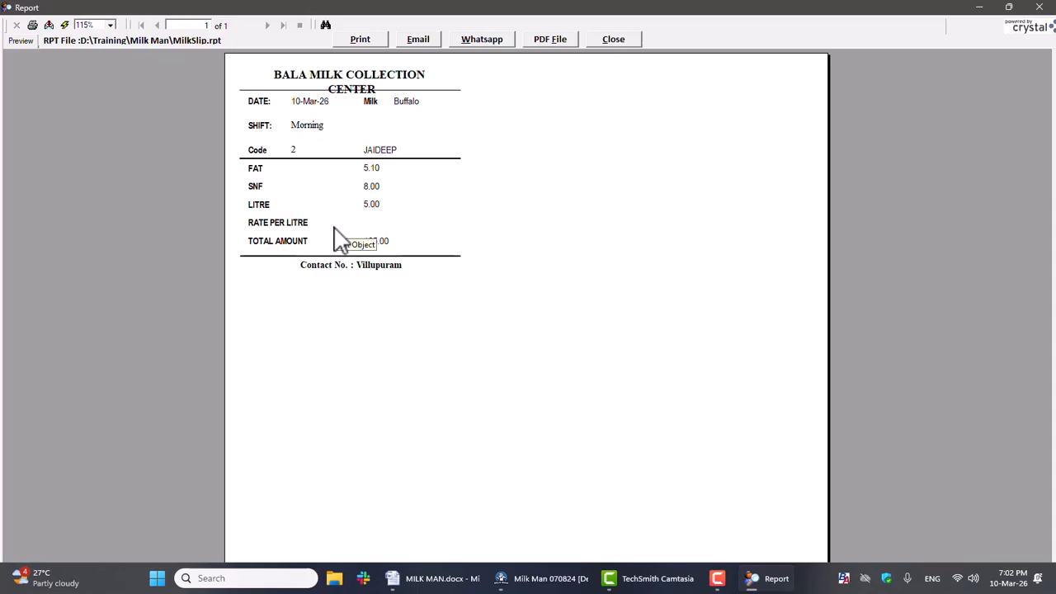
{"action": "left_click", "coordinate": [623, 39]}
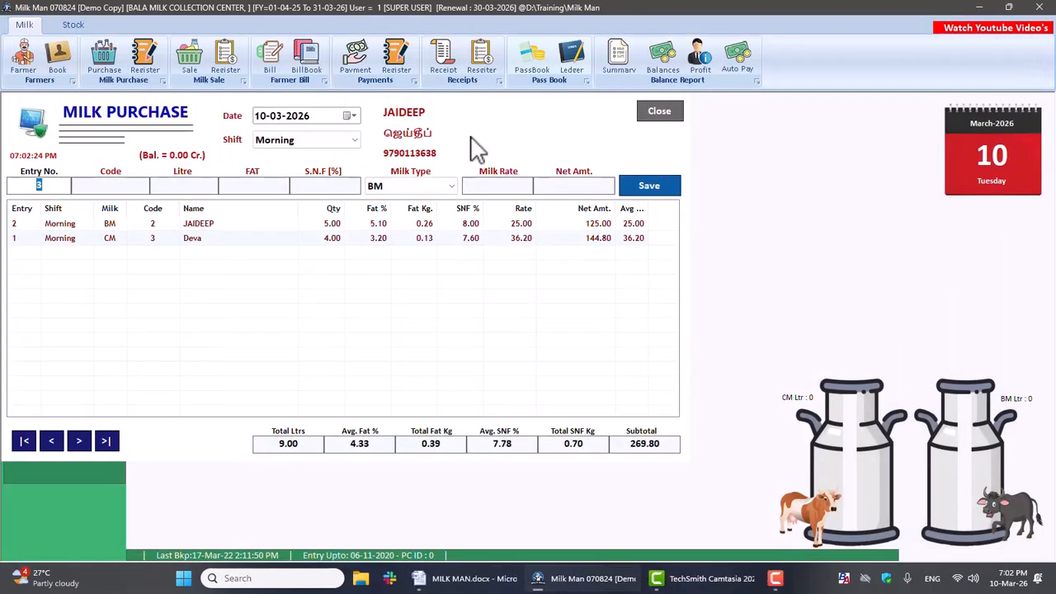
{"action": "left_click", "coordinate": [659, 113]}
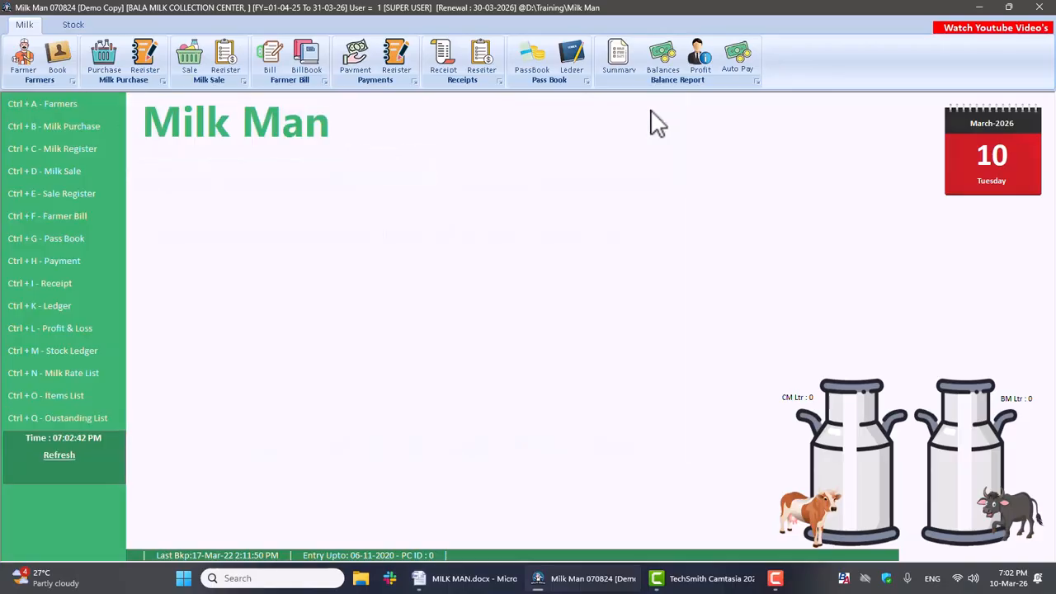
Step: List the 10-03-2026 purchases for both milk types and both shifts in the Purchase Register and select both entries
{"action": "left_click", "coordinate": [141, 56]}
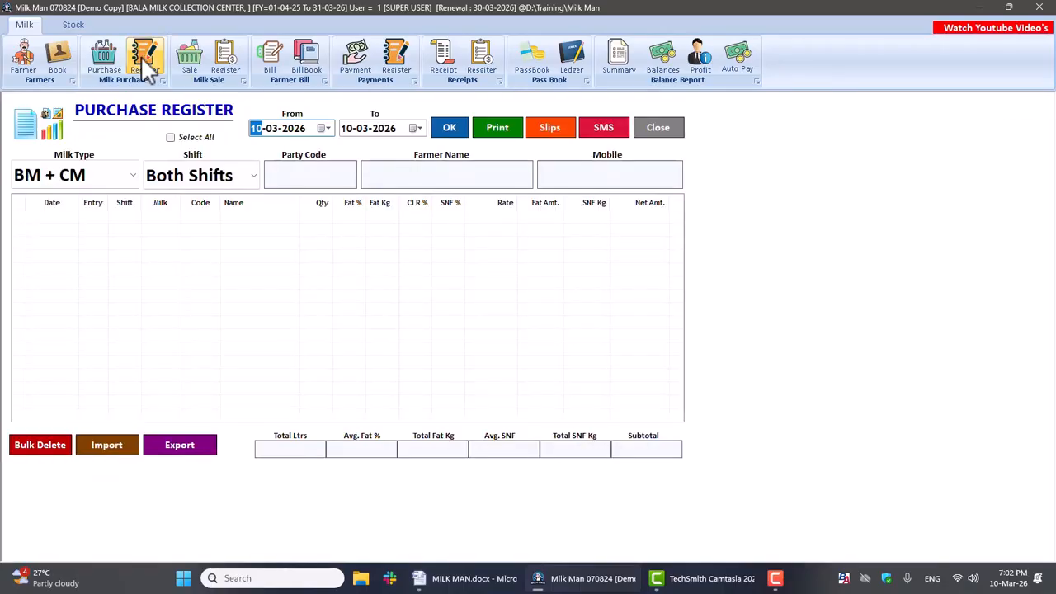
{"action": "left_click", "coordinate": [453, 130]}
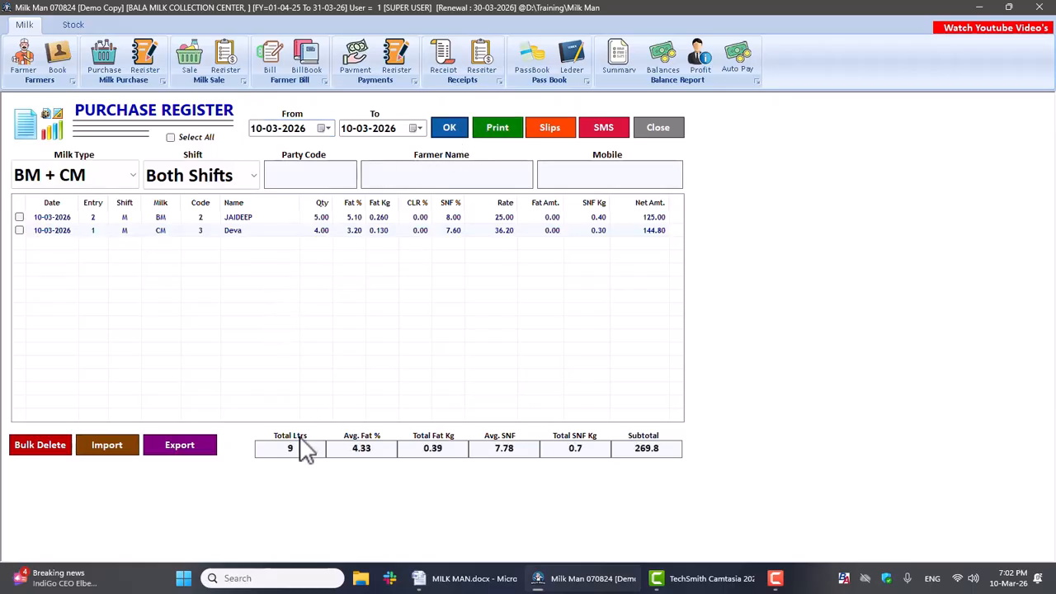
{"action": "left_click_drag", "start_coordinate": [279, 447], "coordinate": [680, 449]}
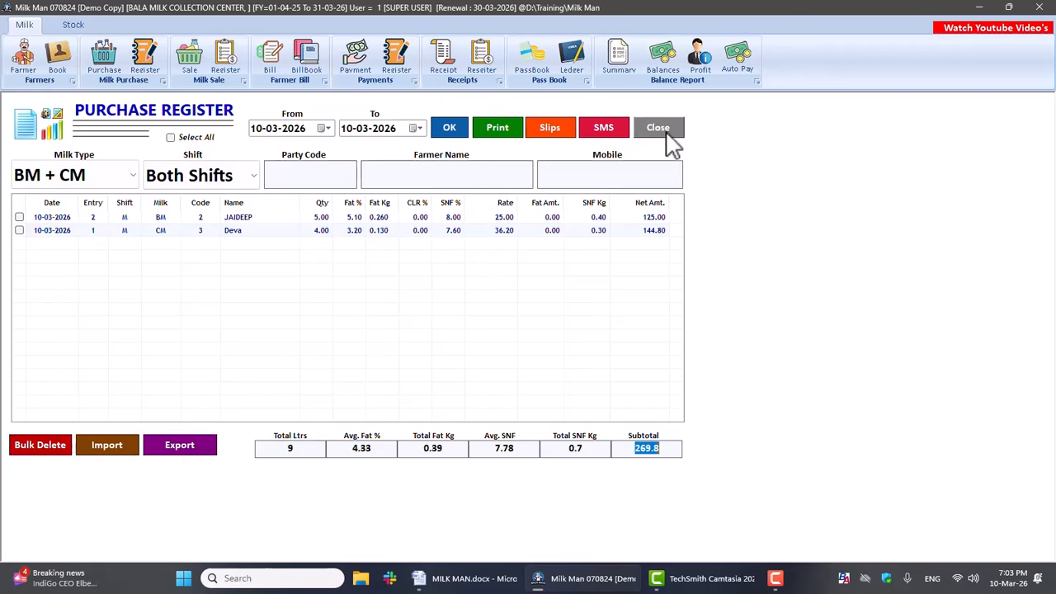
{"action": "left_click", "coordinate": [19, 217]}
{"action": "left_click", "coordinate": [19, 230]}
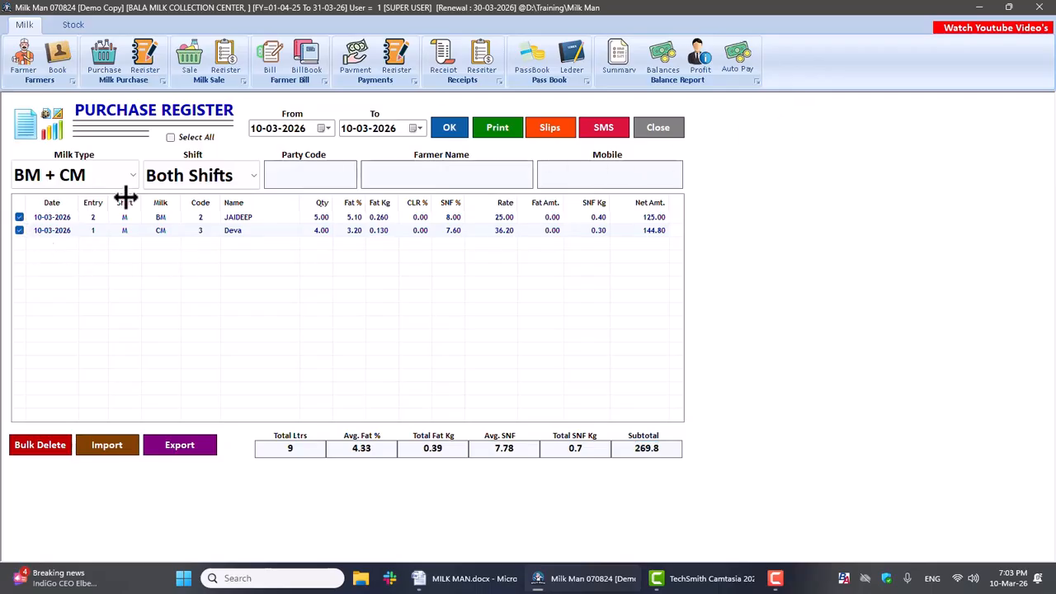
Step: Open purchase entry 2 from the register, update it with the same values, and preview and close its milk slip
{"action": "left_click", "coordinate": [549, 138]}
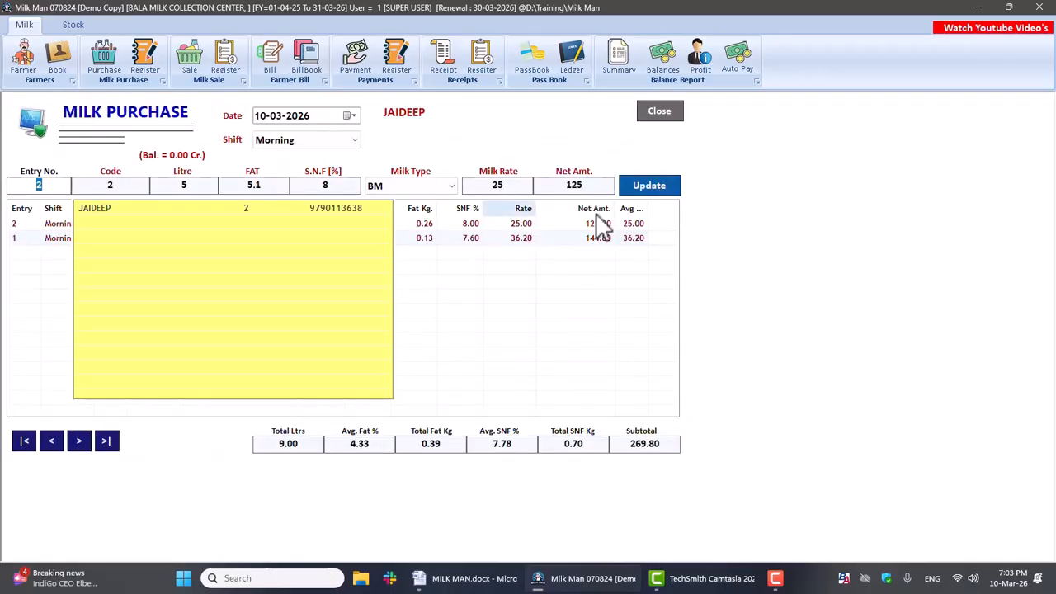
{"action": "left_click", "coordinate": [647, 191]}
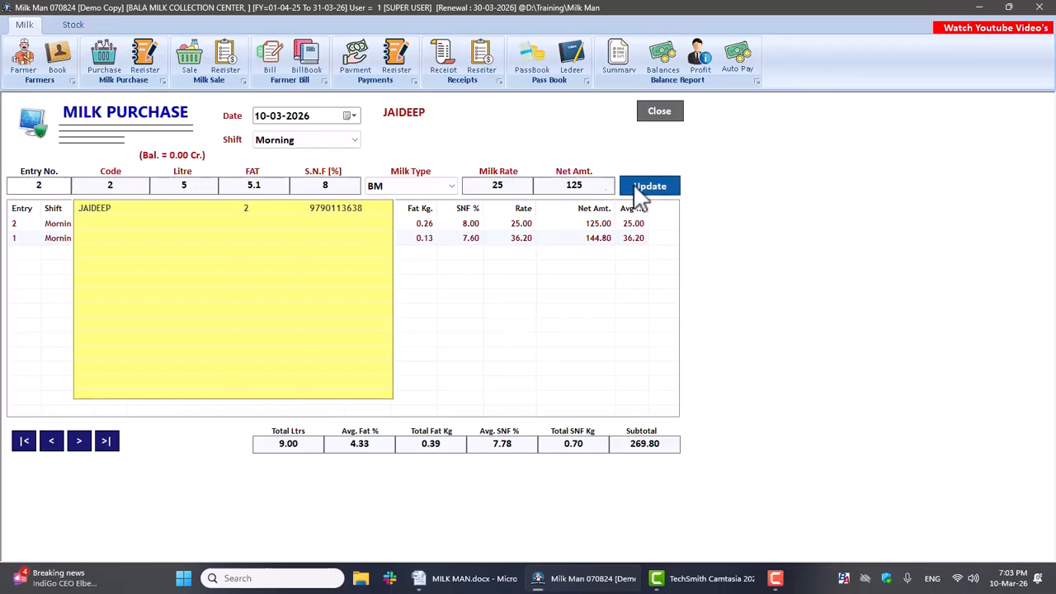
{"action": "left_click", "coordinate": [578, 332]}
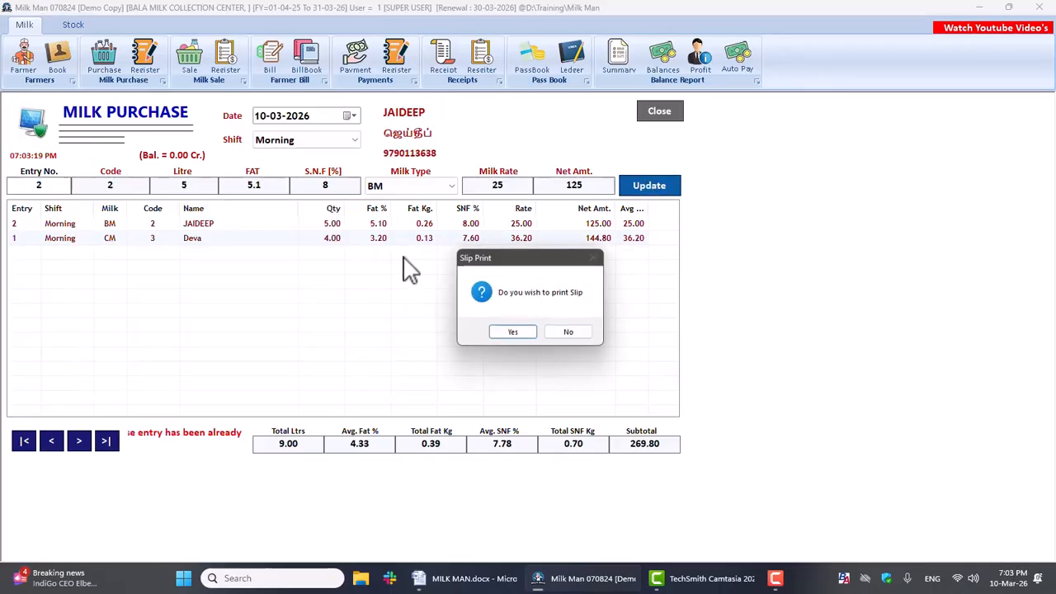
{"action": "left_click", "coordinate": [507, 332]}
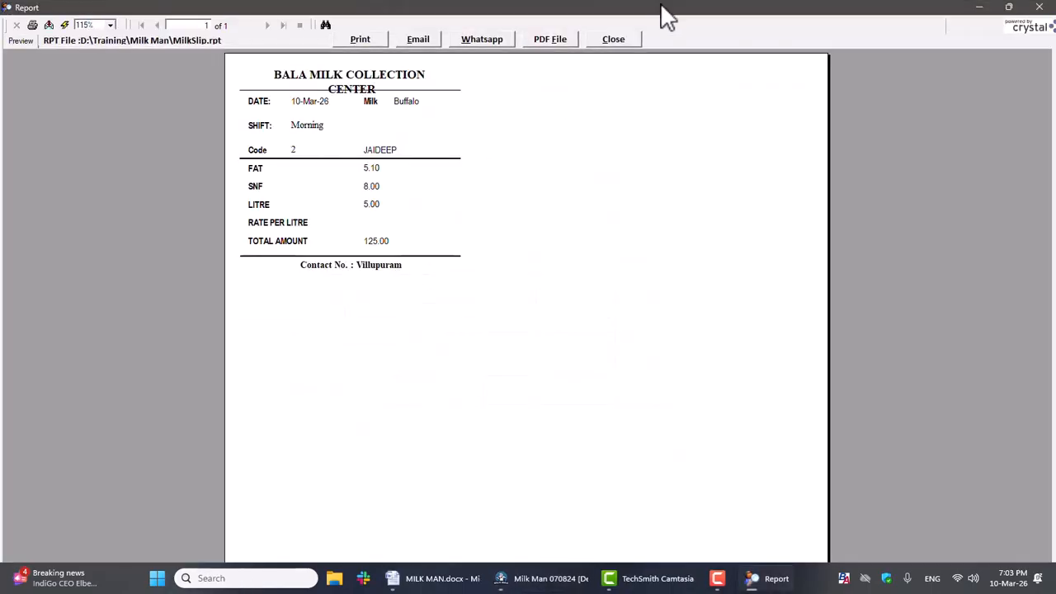
{"action": "left_click", "coordinate": [614, 41]}
Step: Close Milk Purchase and the Purchase Register, and refresh the cow and buffalo milk stock on the home screen
{"action": "left_click", "coordinate": [659, 112]}
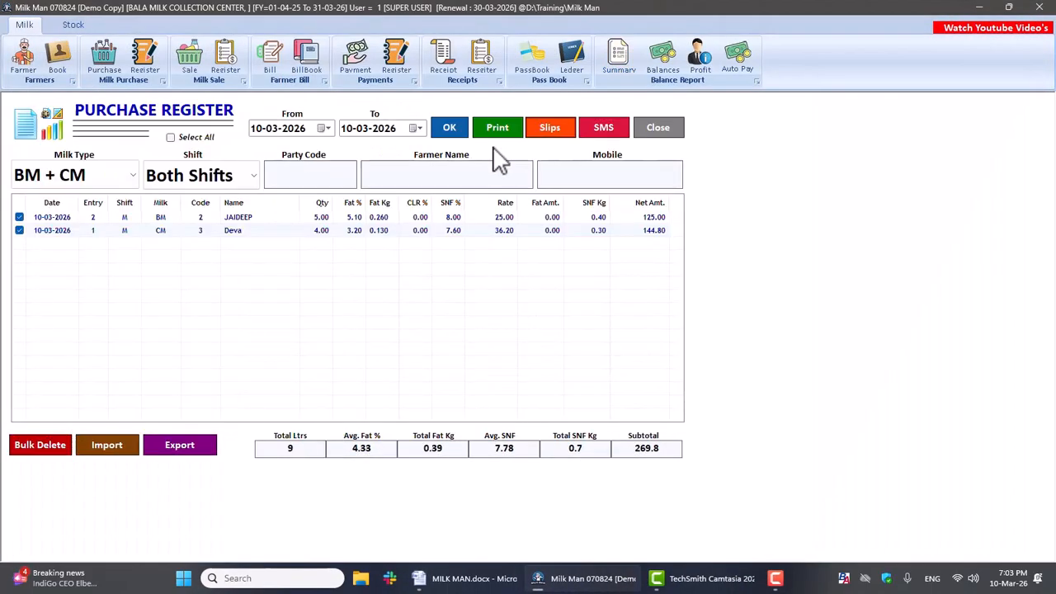
{"action": "left_click", "coordinate": [660, 132]}
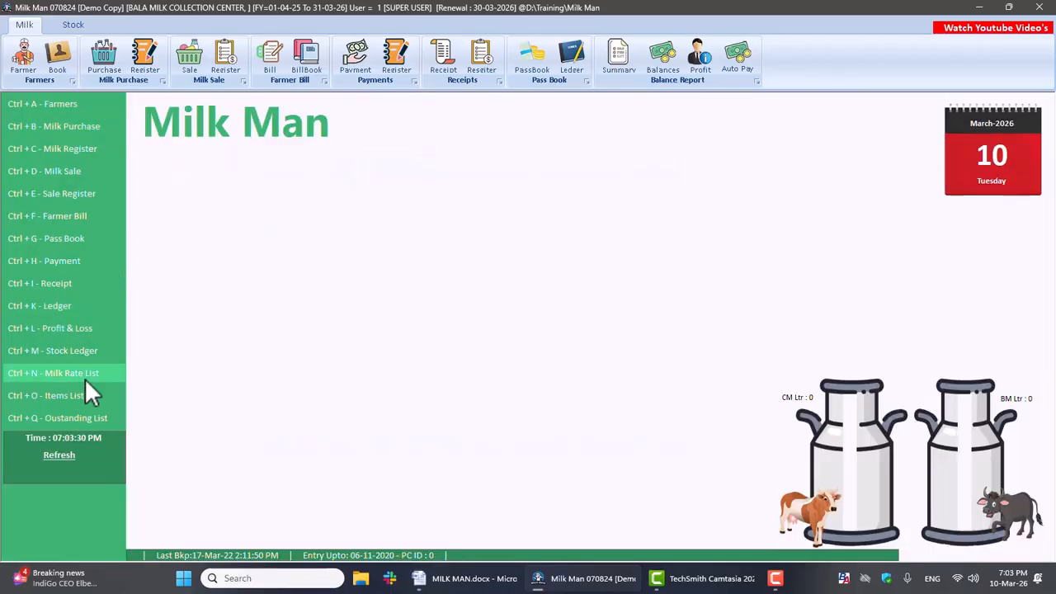
{"action": "left_click", "coordinate": [48, 454]}
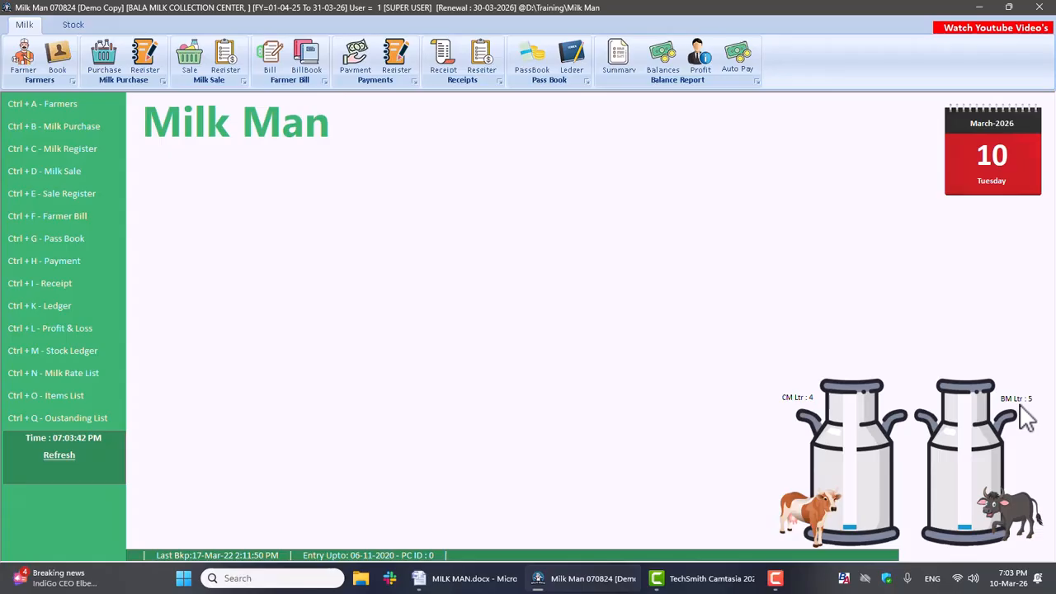
Step: Open Milk Sale for 10-03-2026 with the Evening shift and enter farmer code 3 for sale entry 1
{"action": "left_click", "coordinate": [187, 55]}
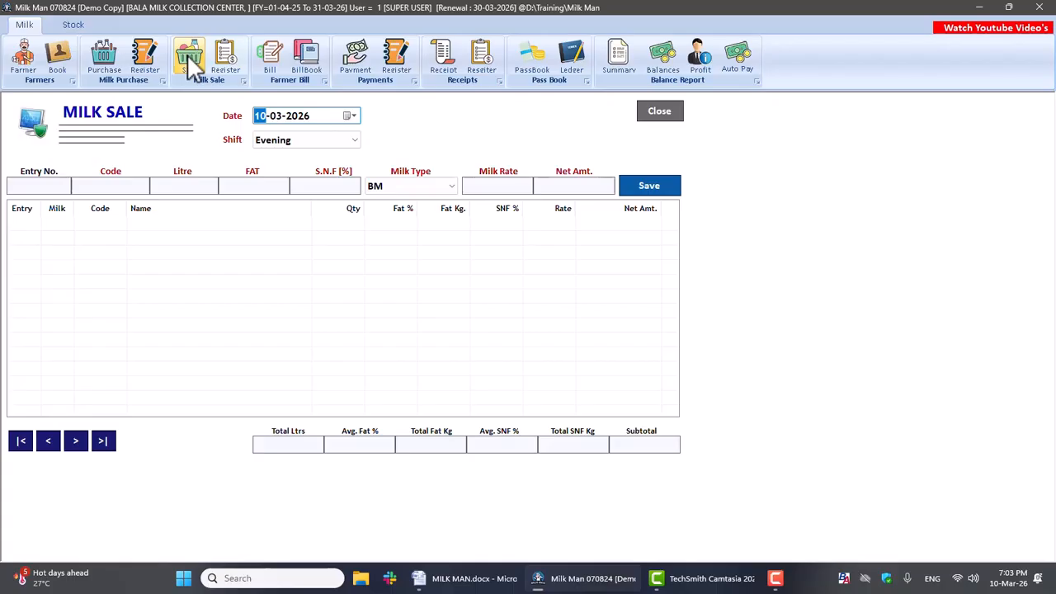
{"action": "key", "text": "Return"}
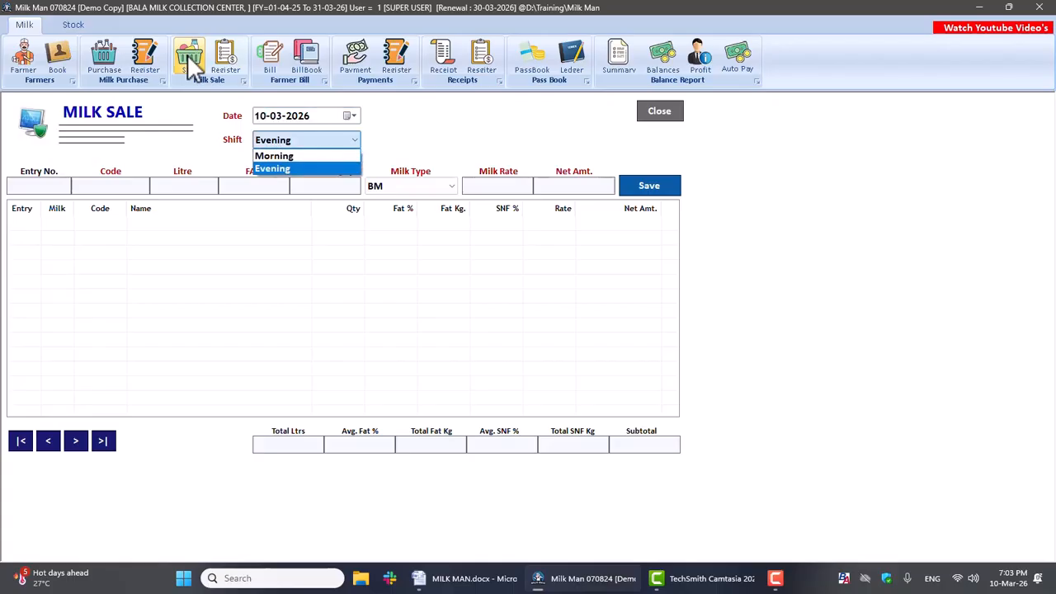
{"action": "key", "text": "Return"}
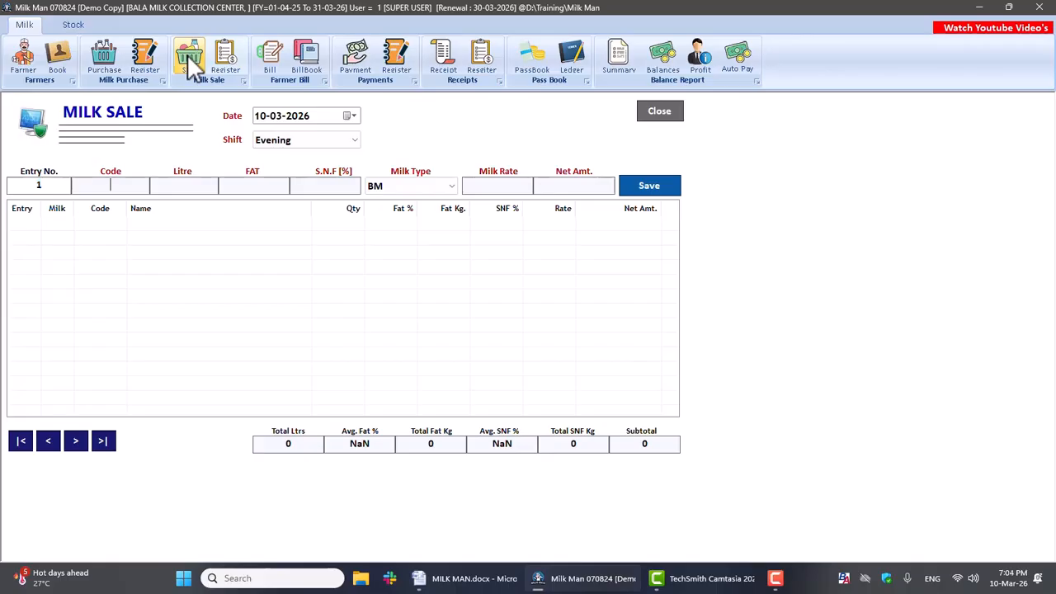
{"action": "type", "text": "3"}
{"action": "key", "text": "Return"}
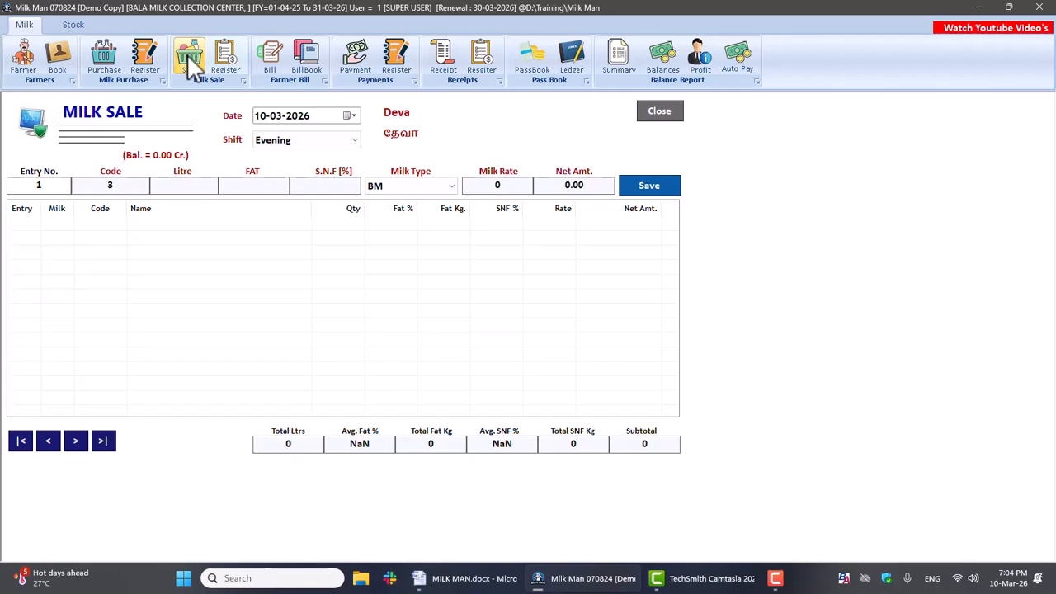
Step: Set the sale entry's quantity to 3 litres, fat to 3.20 and SNF to 7.60
{"action": "type", "text": "3"}
{"action": "key", "text": "Return"}
{"action": "type", "text": "3.20"}
{"action": "key", "text": "Return"}
{"action": "type", "text": "7.60"}
{"action": "key", "text": "Return"}
{"action": "key", "text": "Return"}
{"action": "key", "text": "Return"}
{"action": "key", "text": "Return"}
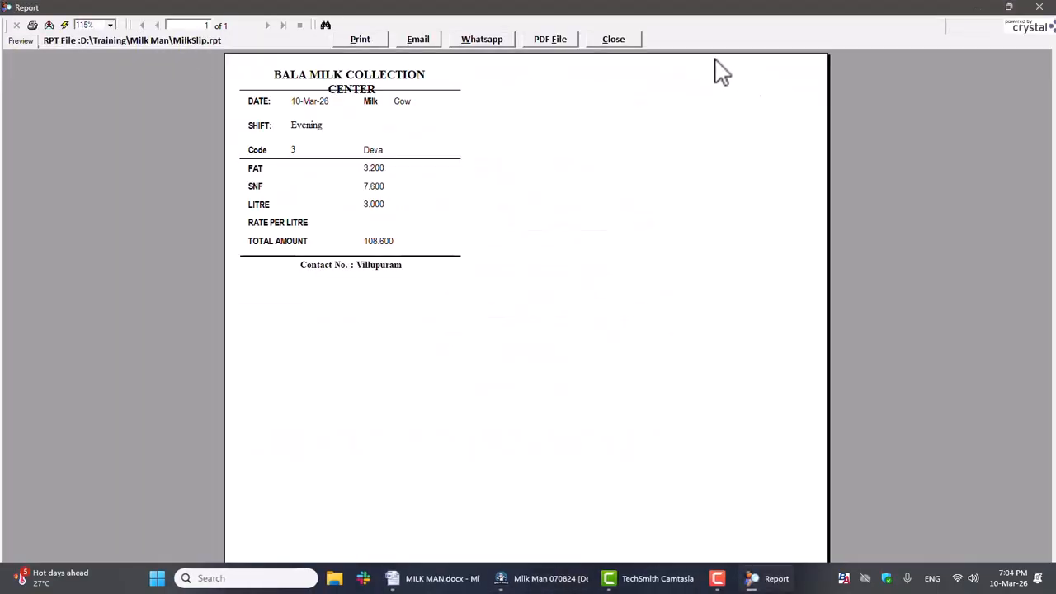
Step: Save the sale entry as CM milk with its list rate, preview its slip, and close the preview and Milk Sale
{"action": "left_click", "coordinate": [610, 43]}
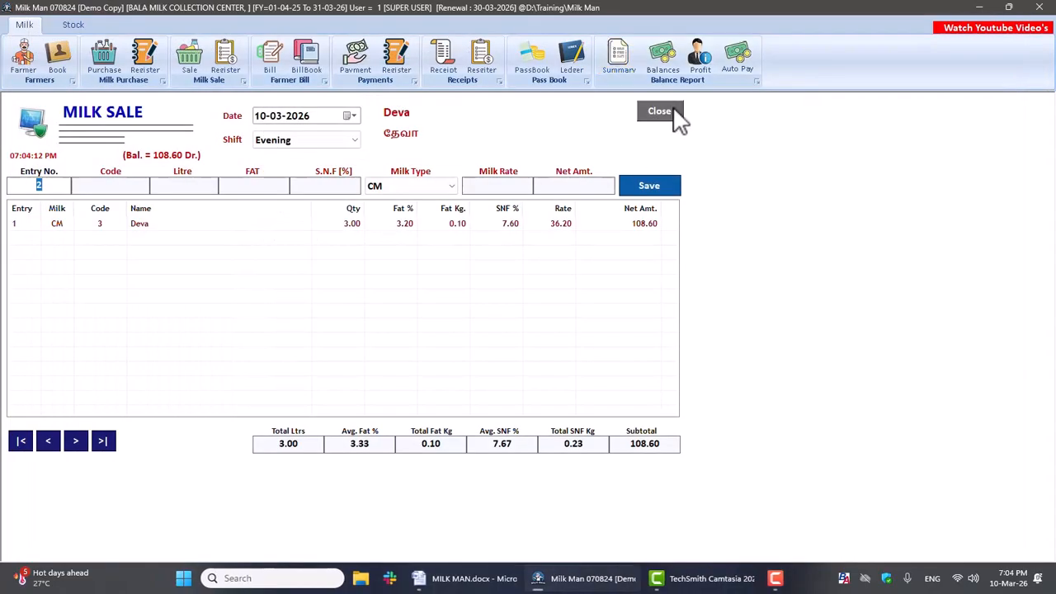
{"action": "left_click", "coordinate": [672, 116]}
Step: List the 10-03-2026 sales for both milk types and both shifts in the Sale Register, and close it
{"action": "left_click", "coordinate": [227, 60]}
{"action": "left_click", "coordinate": [491, 131]}
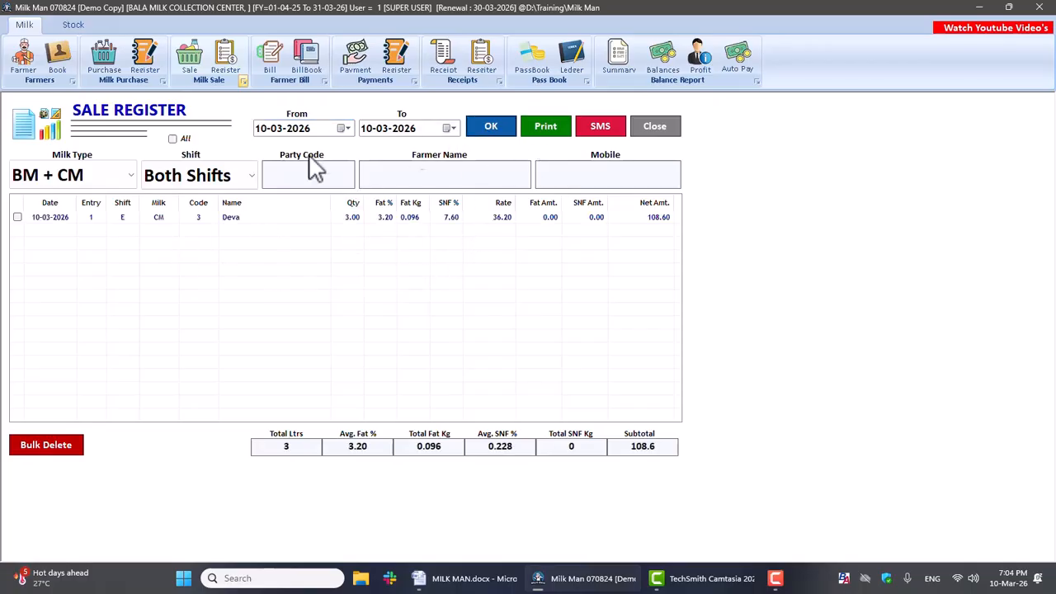
{"action": "left_click", "coordinate": [655, 128]}
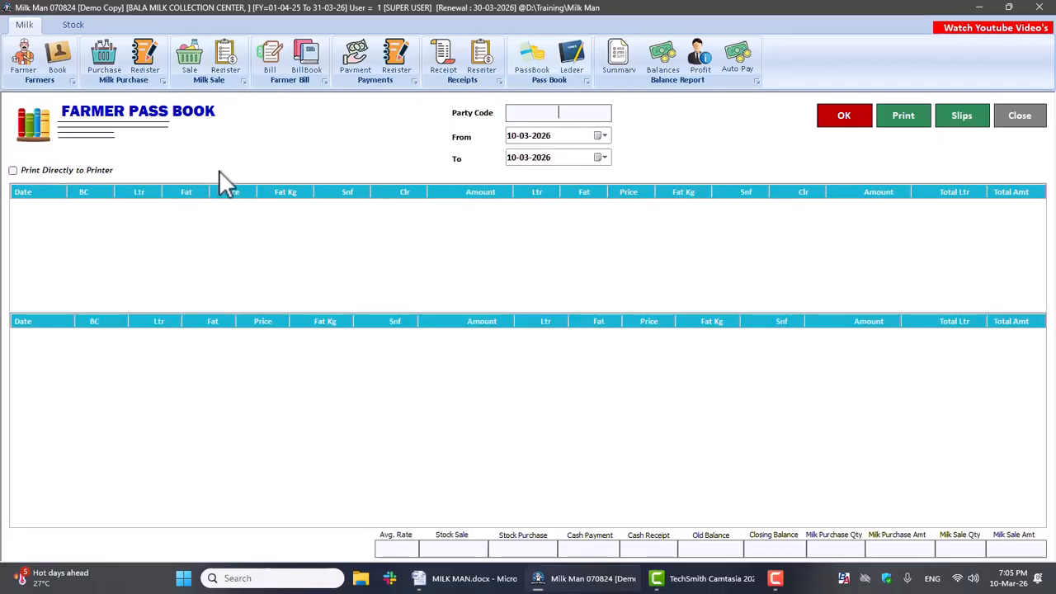
Step: View the Farmer Pass Book of party code 2 for 10-03-2026 and close it
{"action": "type", "text": "2"}
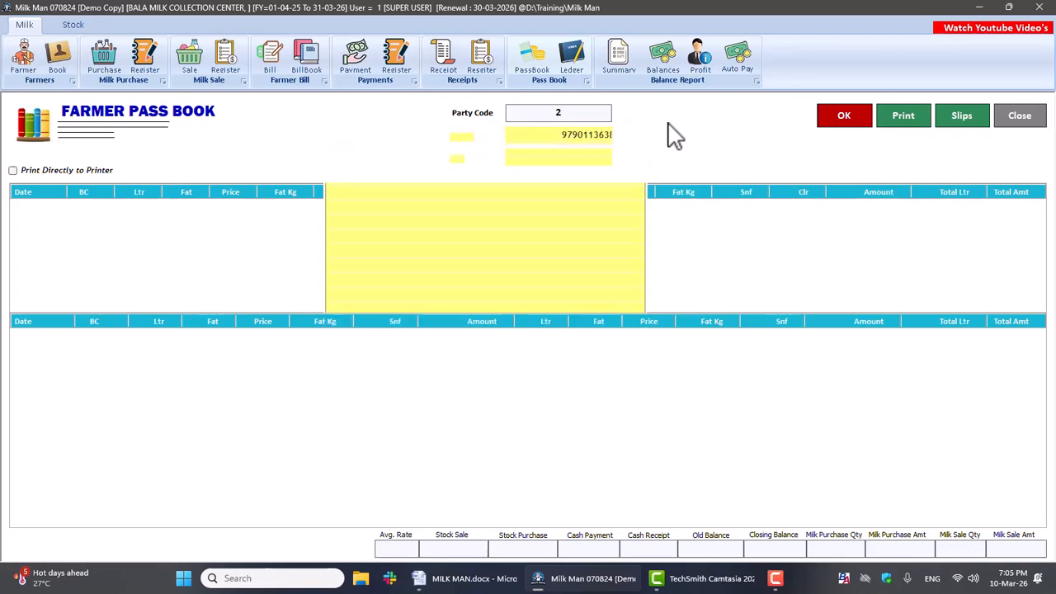
{"action": "key", "text": "Return"}
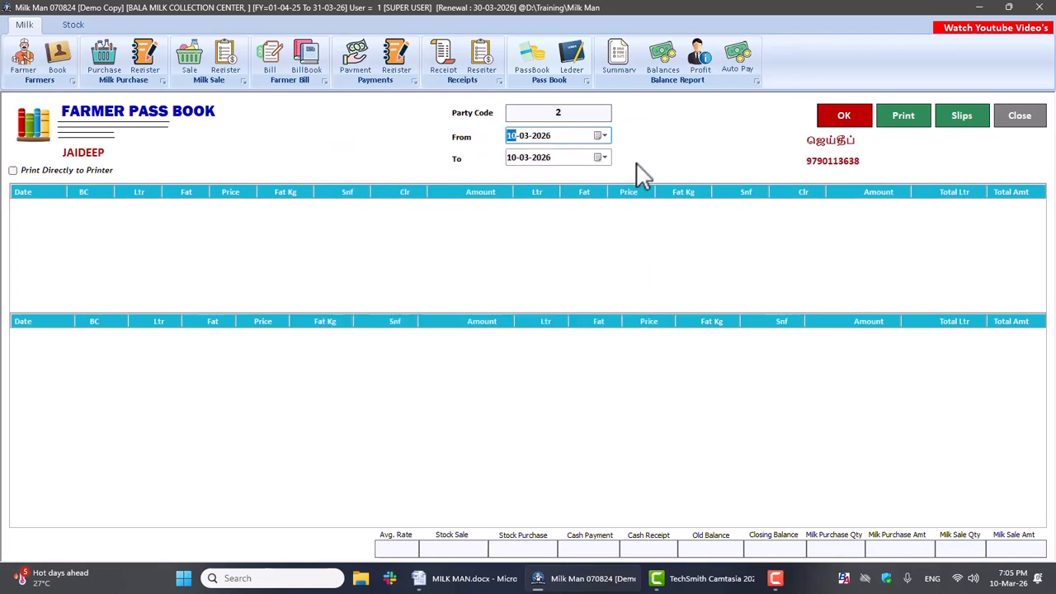
{"action": "left_click", "coordinate": [606, 158]}
{"action": "left_click", "coordinate": [607, 158]}
{"action": "left_click", "coordinate": [837, 121]}
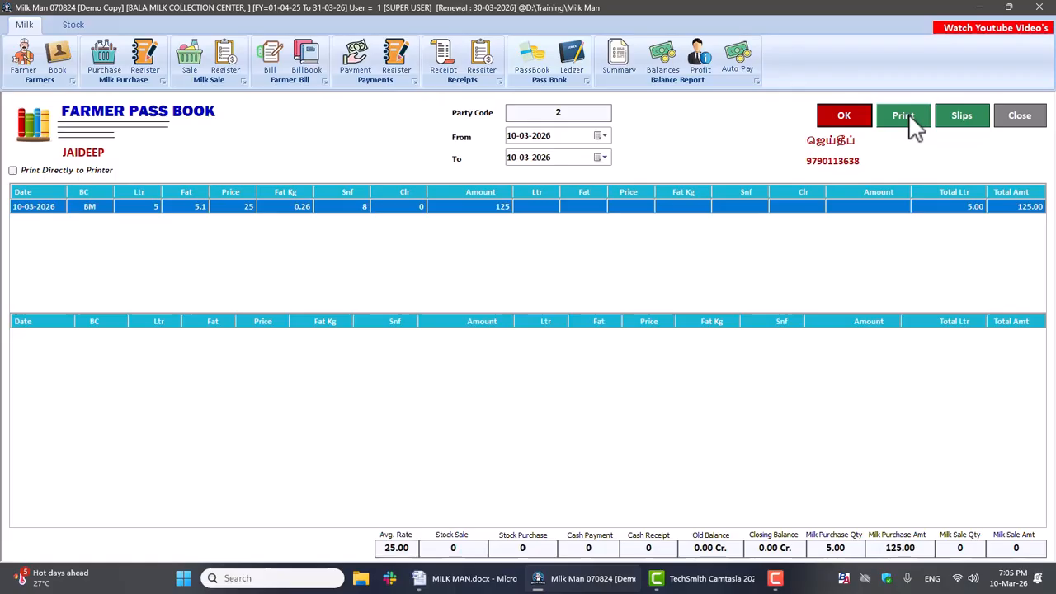
{"action": "left_click", "coordinate": [1017, 120]}
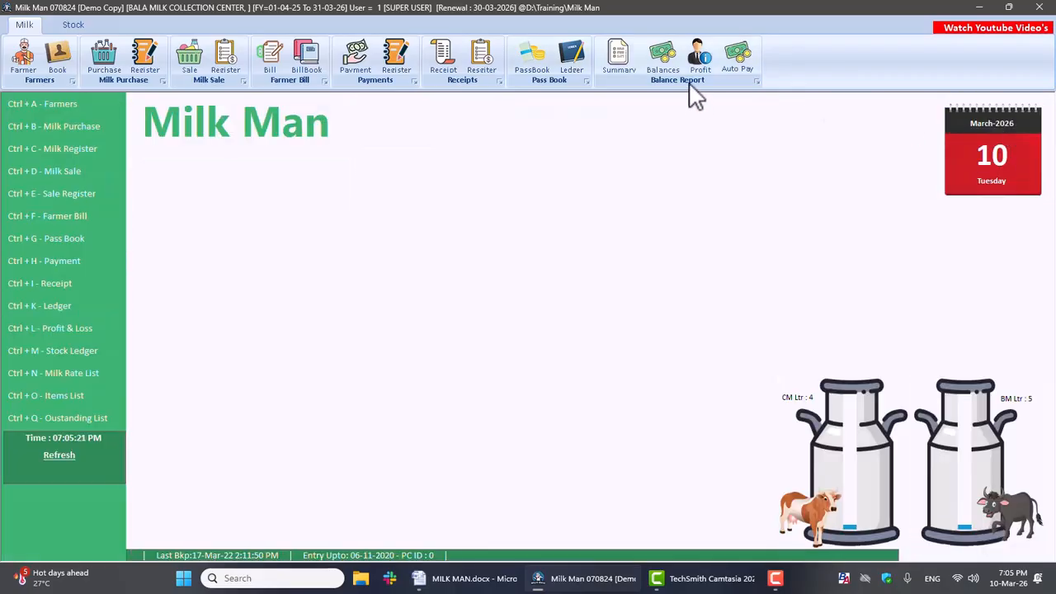
Step: Open the Ledger for party code 2 and close it
{"action": "left_click", "coordinate": [569, 59]}
{"action": "type", "text": "2"}
{"action": "key", "text": "Return"}
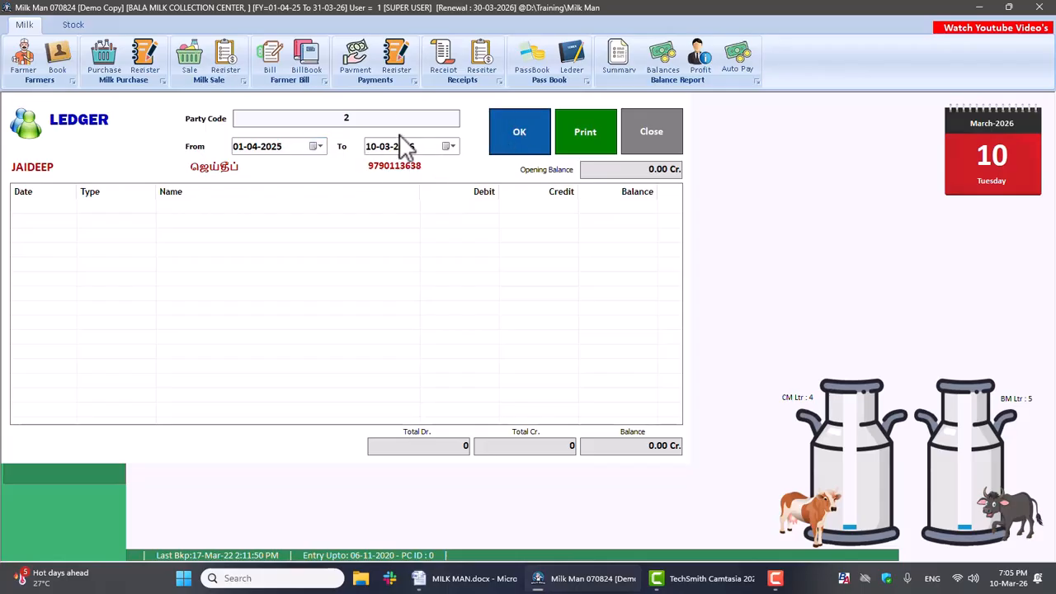
{"action": "left_click", "coordinate": [655, 138]}
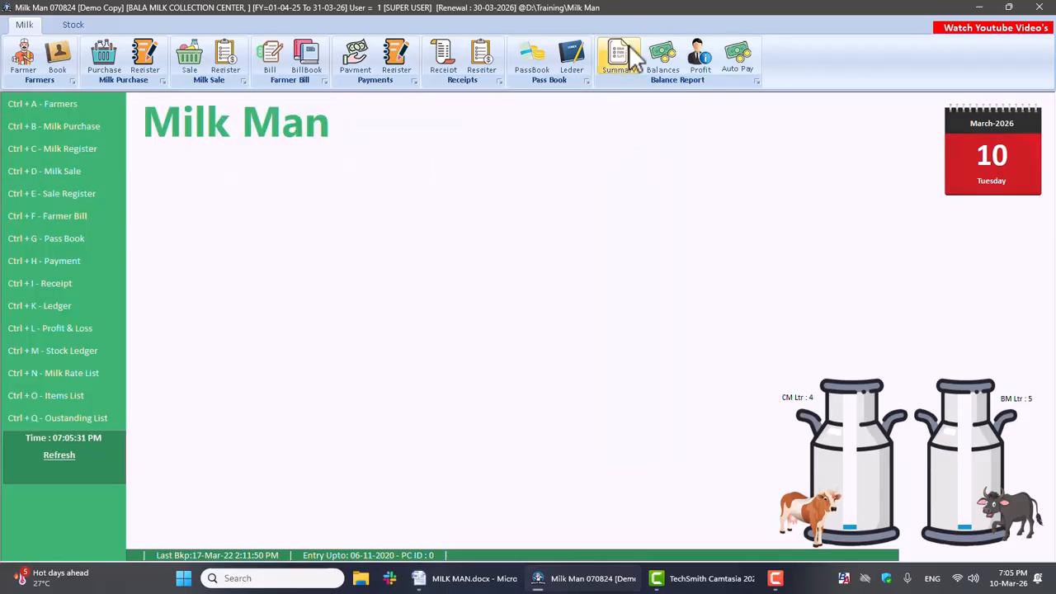
Step: Show the balance Summary for 10-03-2026, first for purchases and again for sales
{"action": "left_click", "coordinate": [626, 58]}
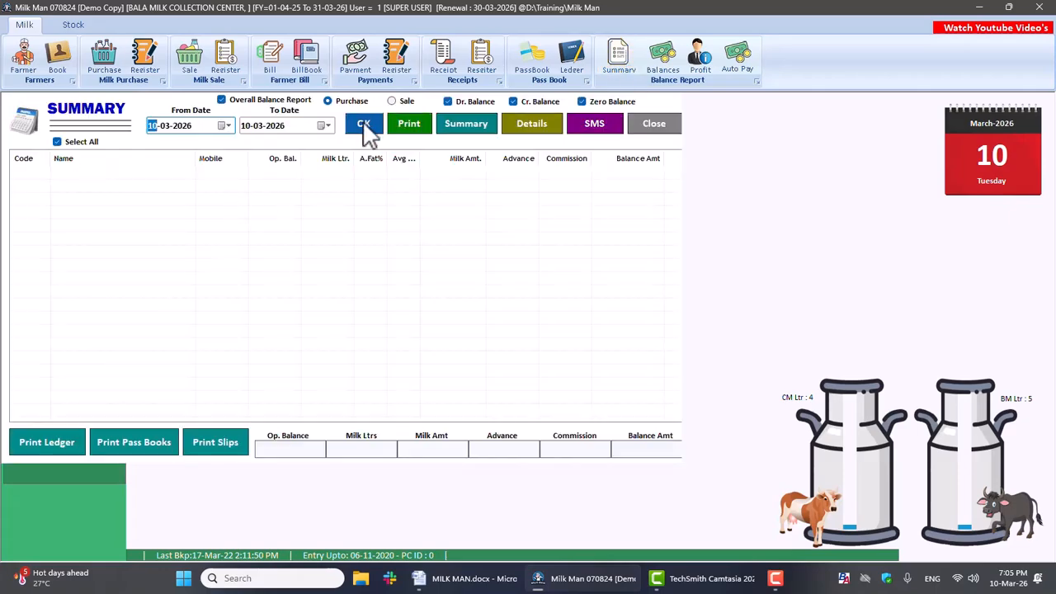
{"action": "left_click", "coordinate": [364, 126]}
{"action": "left_click", "coordinate": [399, 101]}
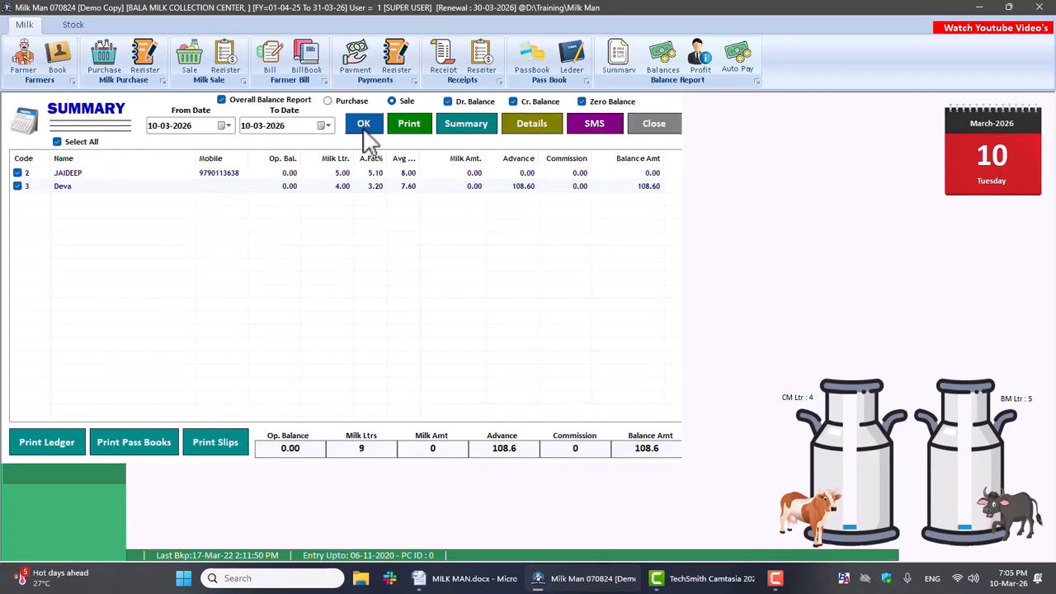
{"action": "left_click", "coordinate": [363, 128]}
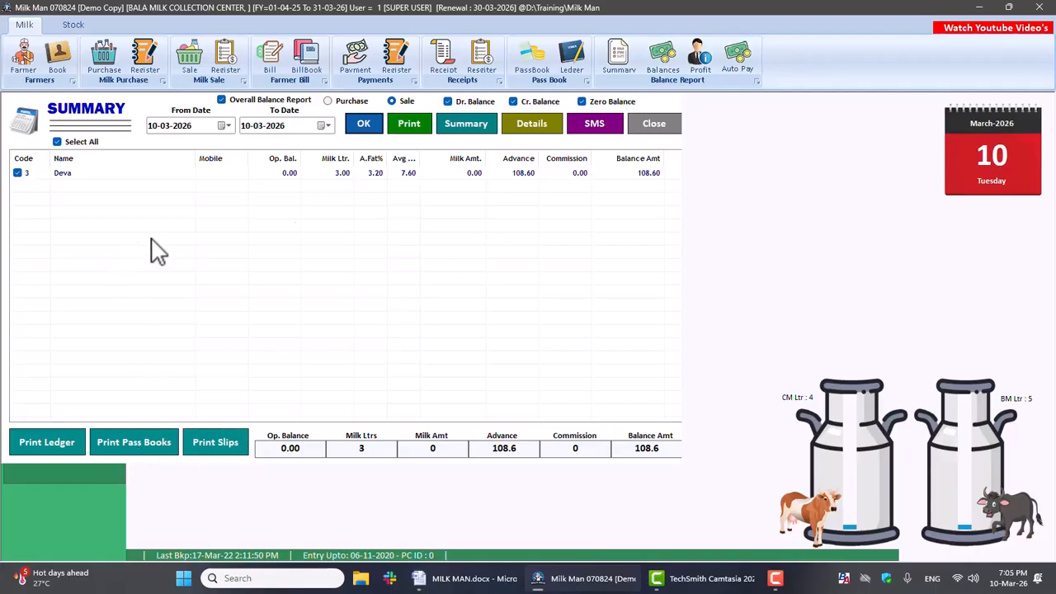
Step: Close the Summary, show the Balance List as on 10-03-2026, switch it to code-wise order, and close it
{"action": "left_click", "coordinate": [656, 124]}
{"action": "left_click", "coordinate": [664, 56]}
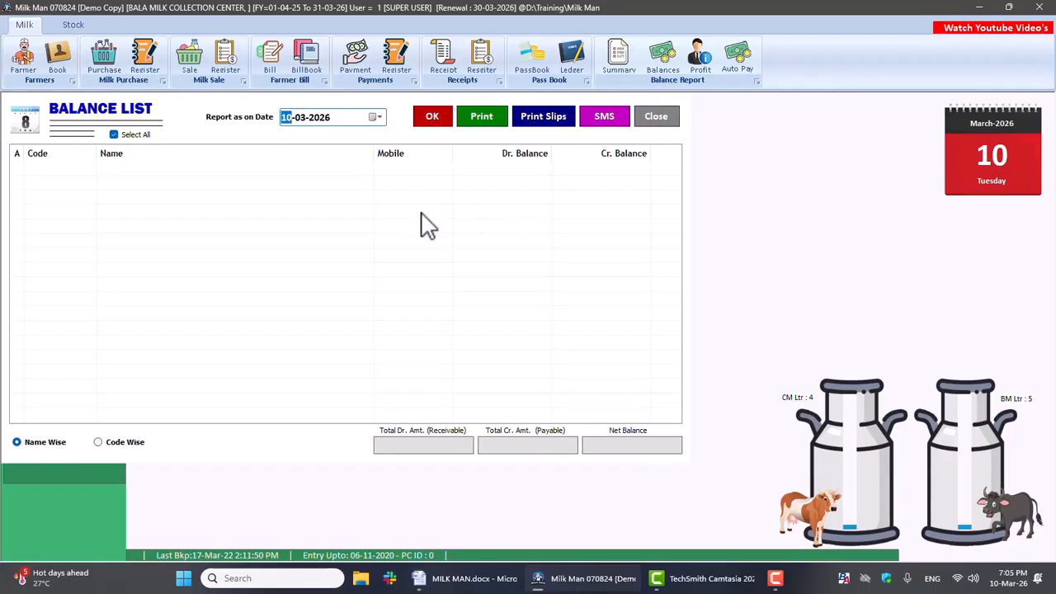
{"action": "left_click", "coordinate": [429, 119]}
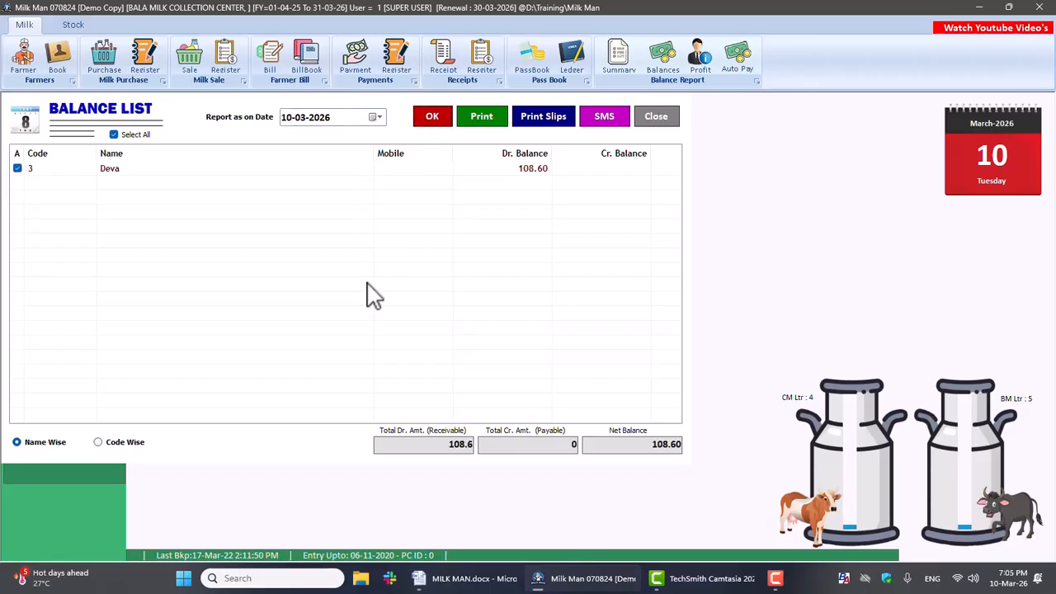
{"action": "left_click", "coordinate": [122, 443]}
{"action": "left_click", "coordinate": [649, 125]}
Step: Show the Profitability Report for 10-03-2026 and close it
{"action": "left_click", "coordinate": [700, 66]}
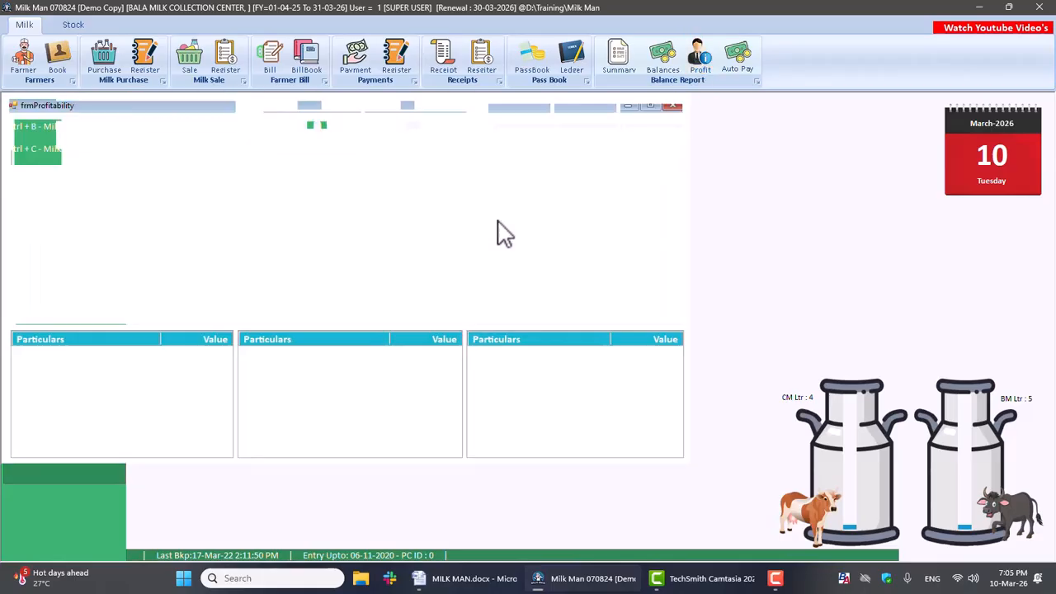
{"action": "left_click", "coordinate": [518, 122]}
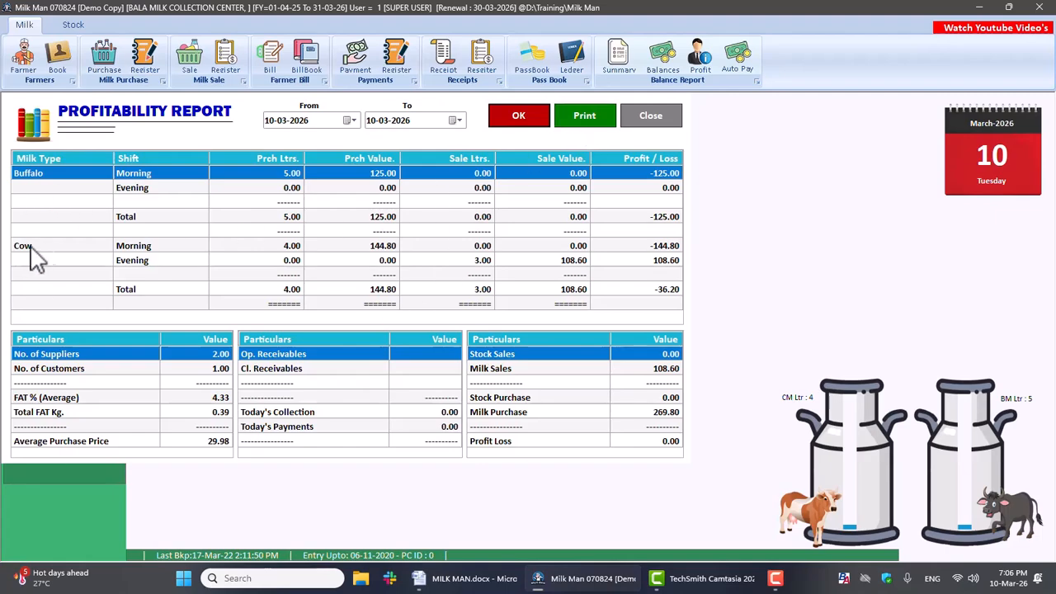
{"action": "left_click", "coordinate": [650, 116]}
Step: In Auto Payment as on 10-03-2026, show the credit and debit balances, auto-post the debit balance of party code 3, and close it
{"action": "left_click", "coordinate": [736, 66]}
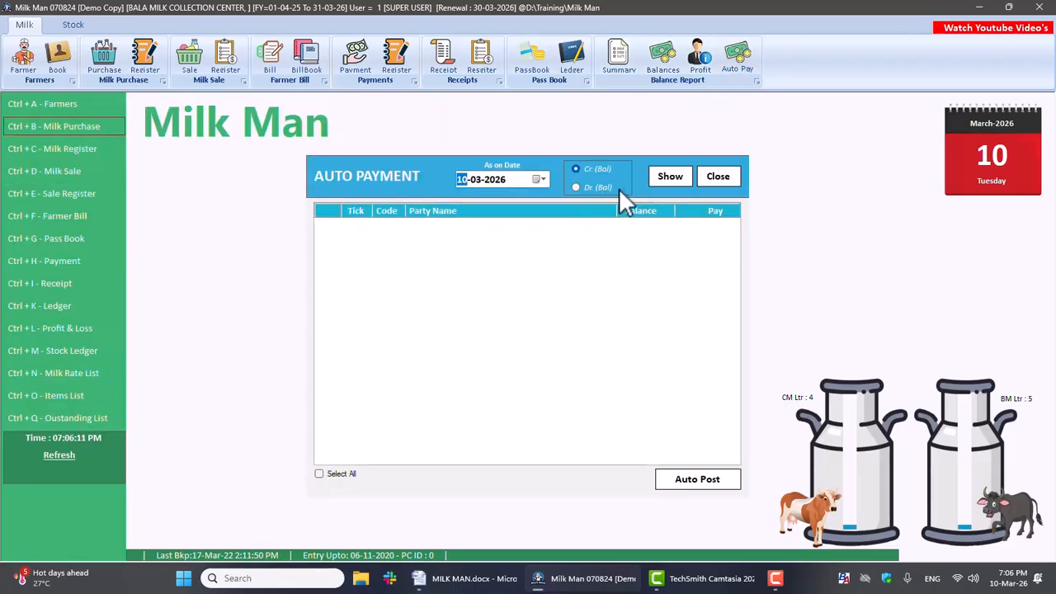
{"action": "left_click", "coordinate": [667, 177]}
{"action": "left_click", "coordinate": [586, 188]}
{"action": "left_click", "coordinate": [670, 179]}
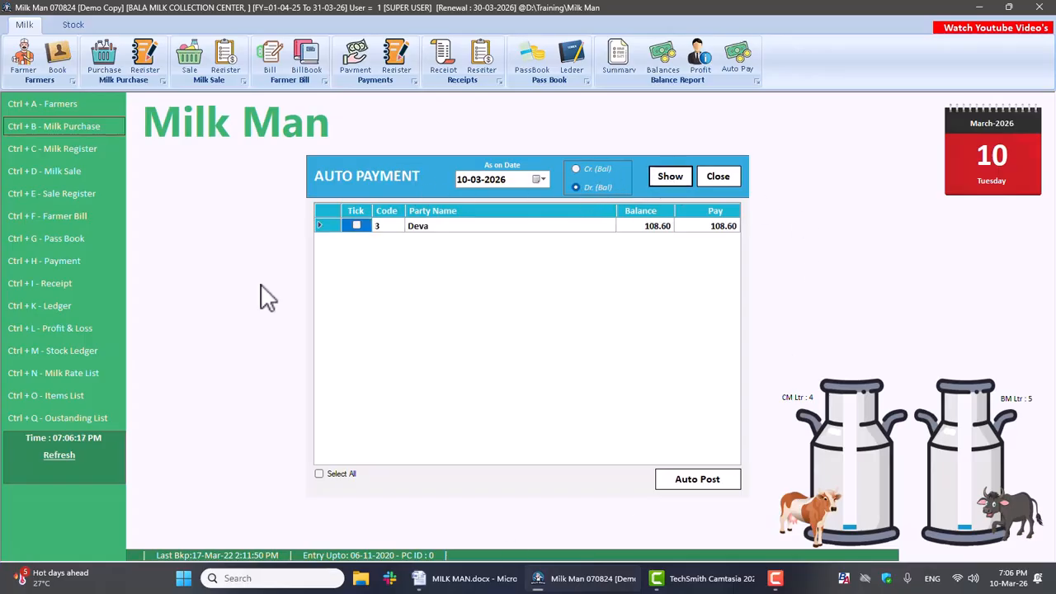
{"action": "left_click", "coordinate": [357, 225]}
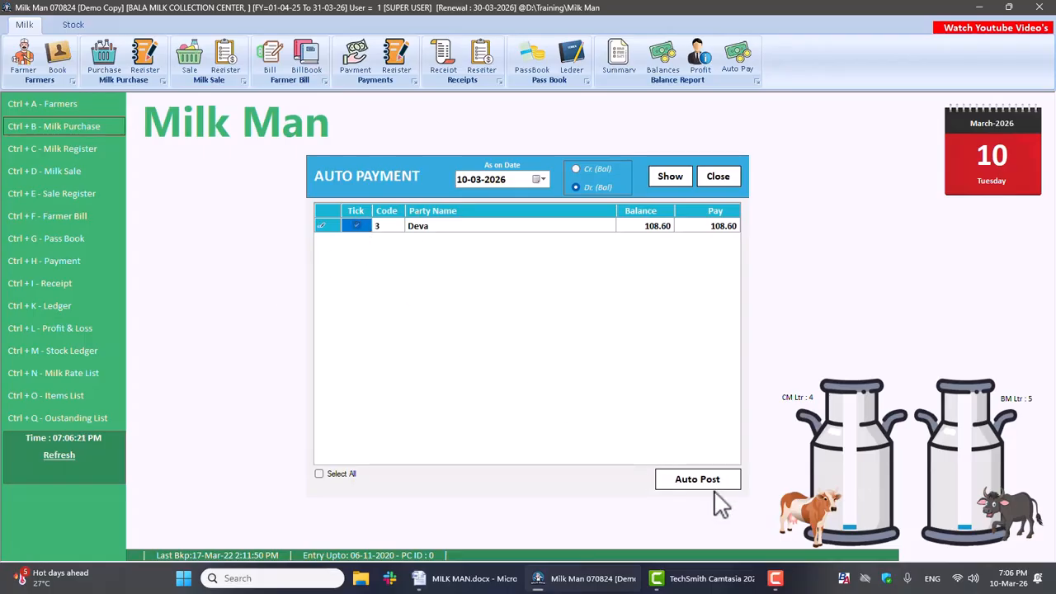
{"action": "left_click", "coordinate": [684, 481]}
{"action": "left_click", "coordinate": [724, 178]}
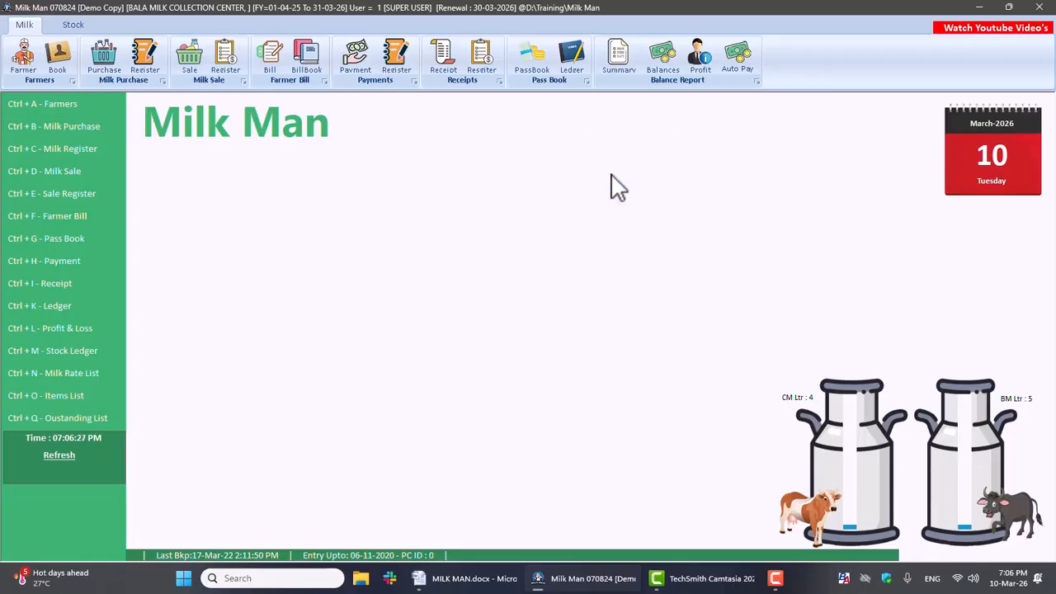
Step: View the Items Entry form and the List of Items, closing each one
{"action": "left_click", "coordinate": [56, 24]}
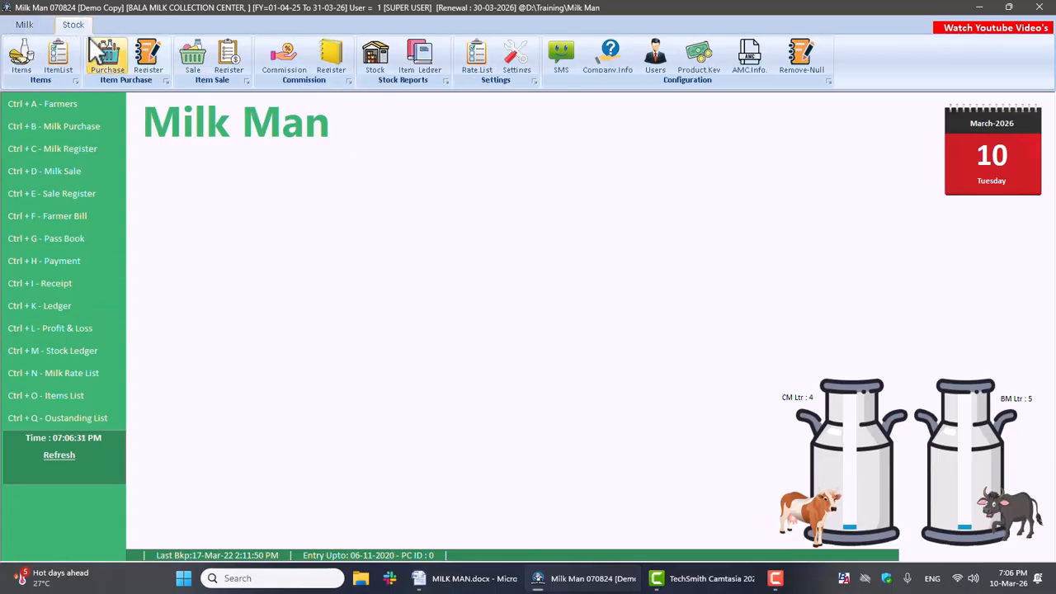
{"action": "left_click", "coordinate": [26, 57]}
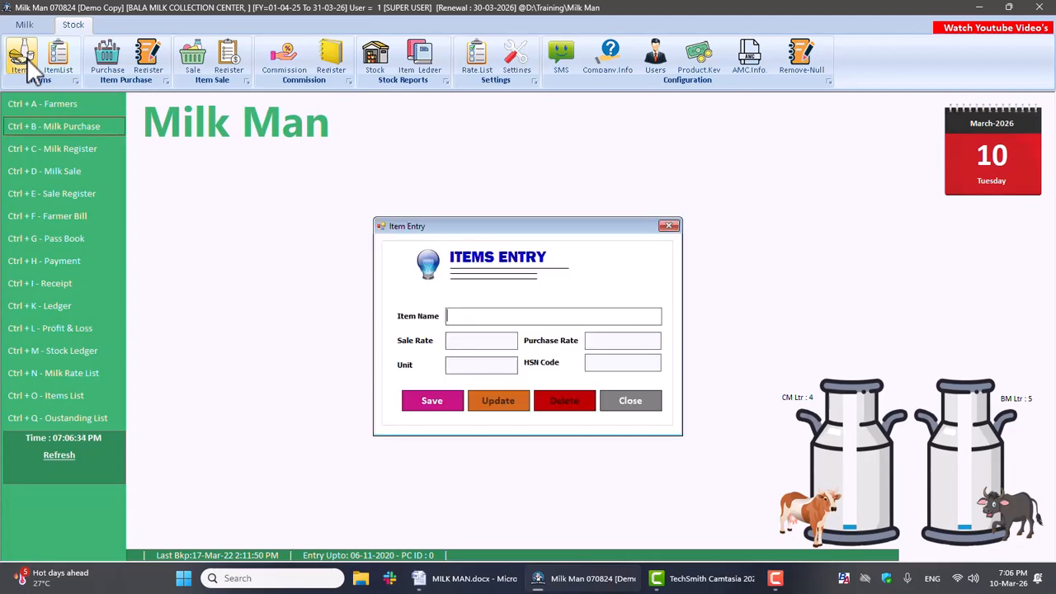
{"action": "left_click", "coordinate": [670, 227]}
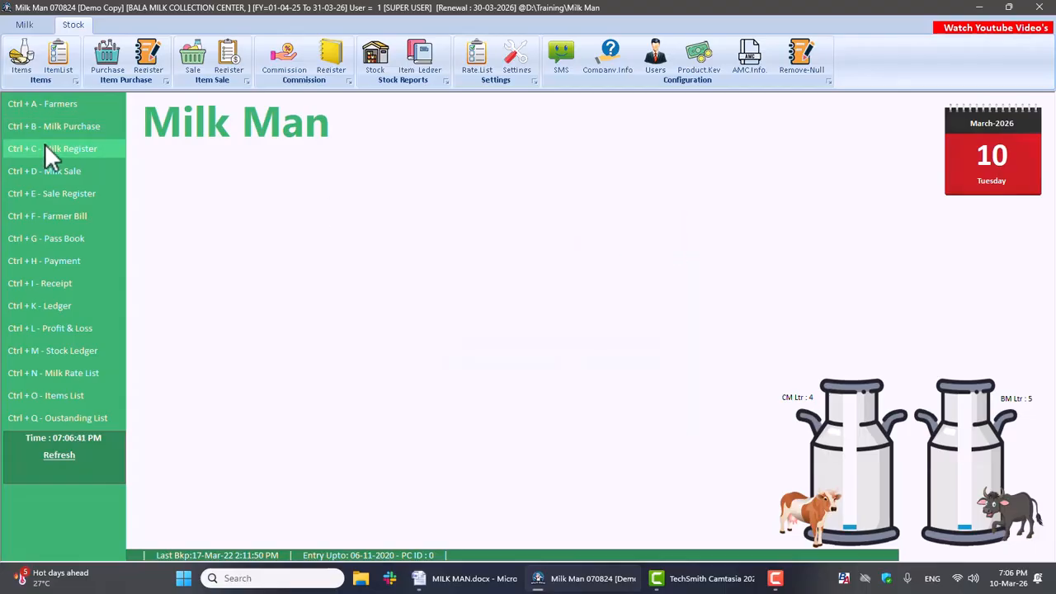
{"action": "left_click", "coordinate": [61, 64]}
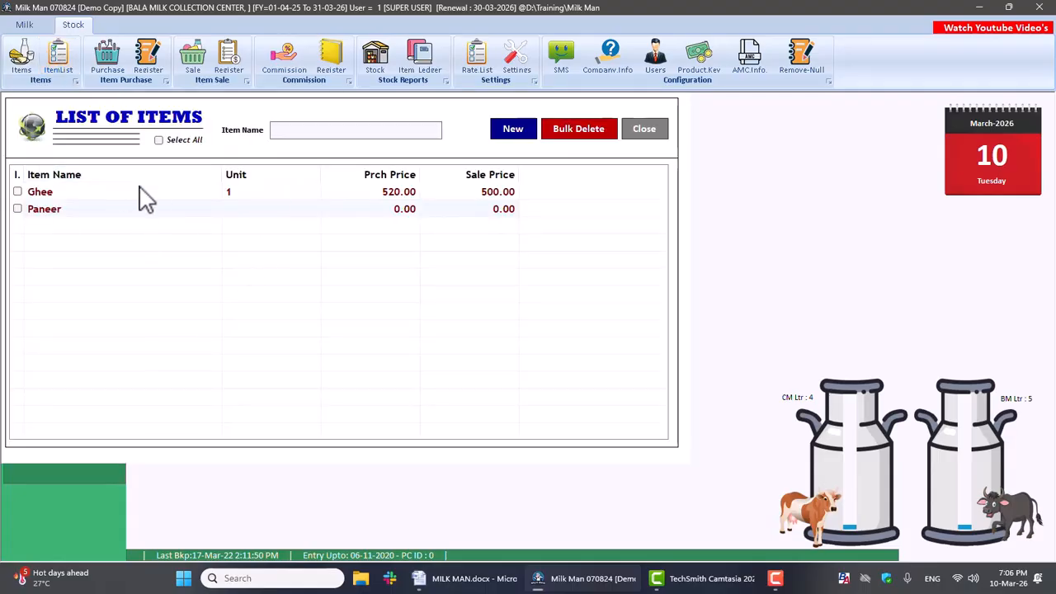
{"action": "left_click", "coordinate": [641, 129]}
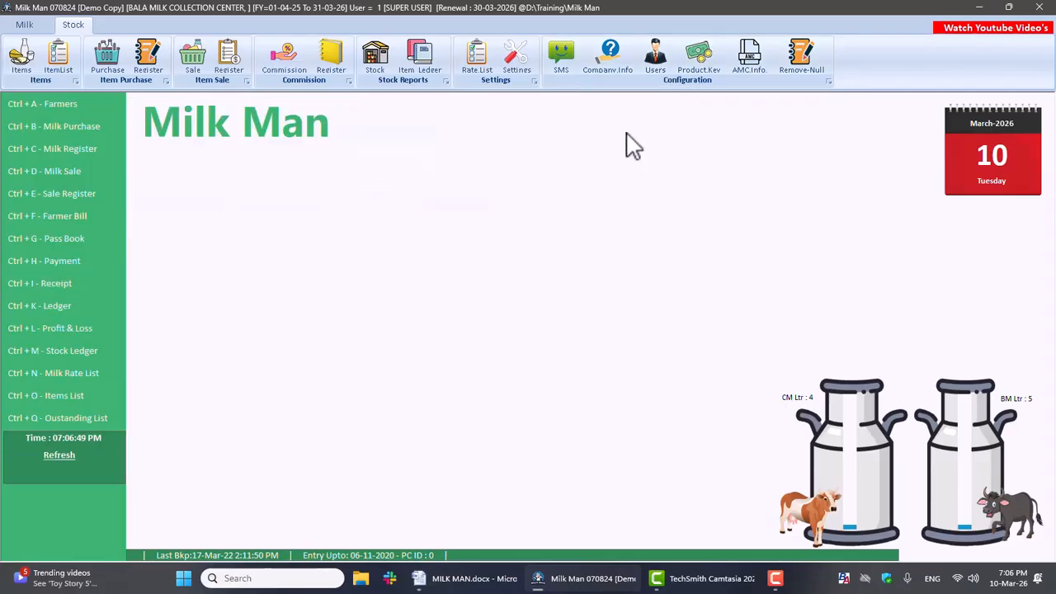
Step: Show the Stock Report for all items on 10-03-2026 and close it
{"action": "left_click", "coordinate": [382, 55]}
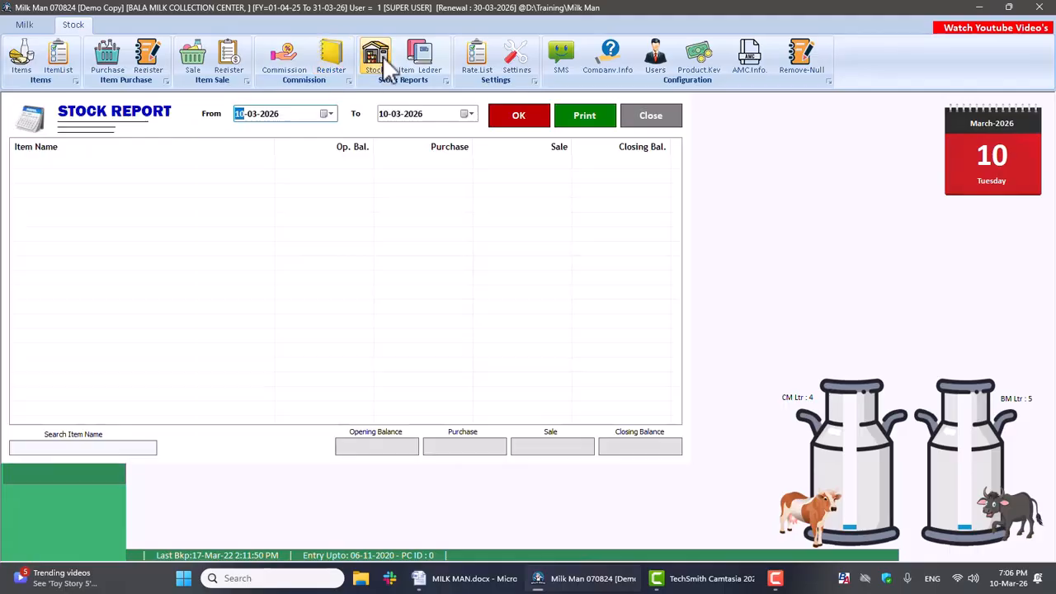
{"action": "left_click", "coordinate": [516, 124]}
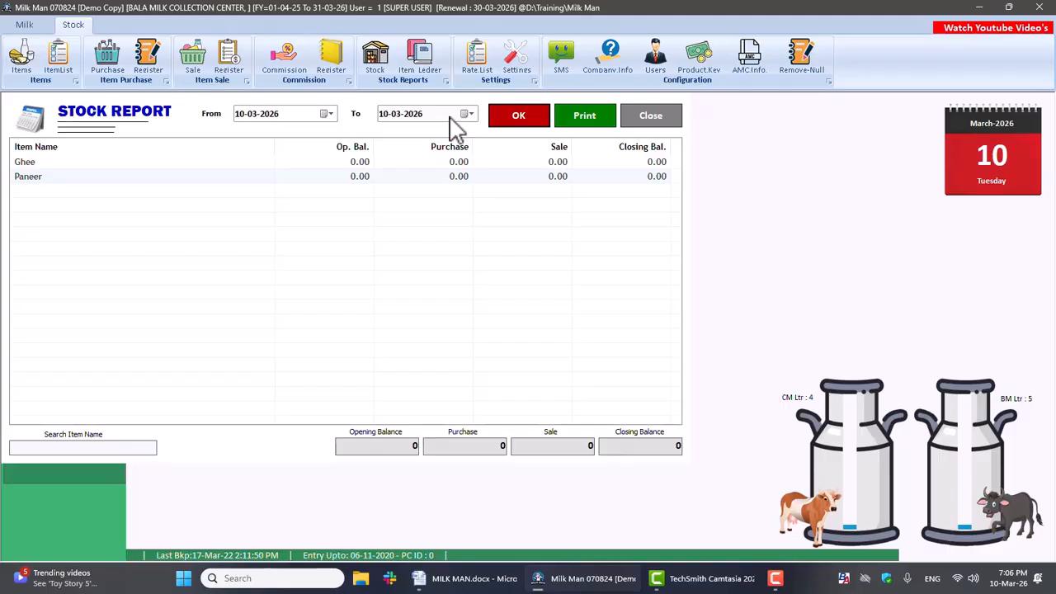
{"action": "left_click", "coordinate": [645, 120]}
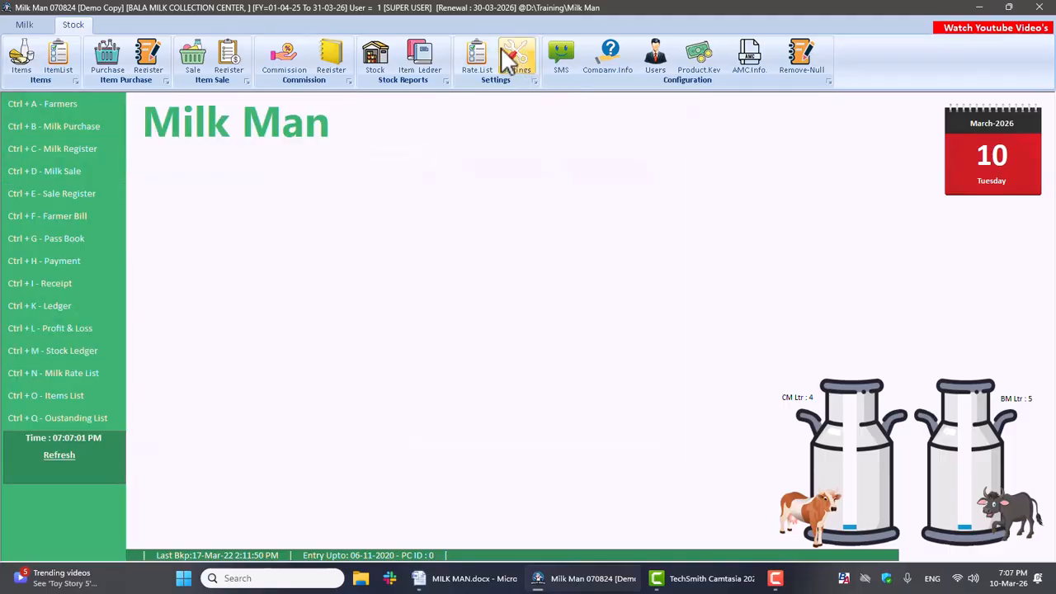
Step: Show the item-wise stock ledger of Ghee for 10-03-2026 and close it
{"action": "left_click", "coordinate": [430, 60]}
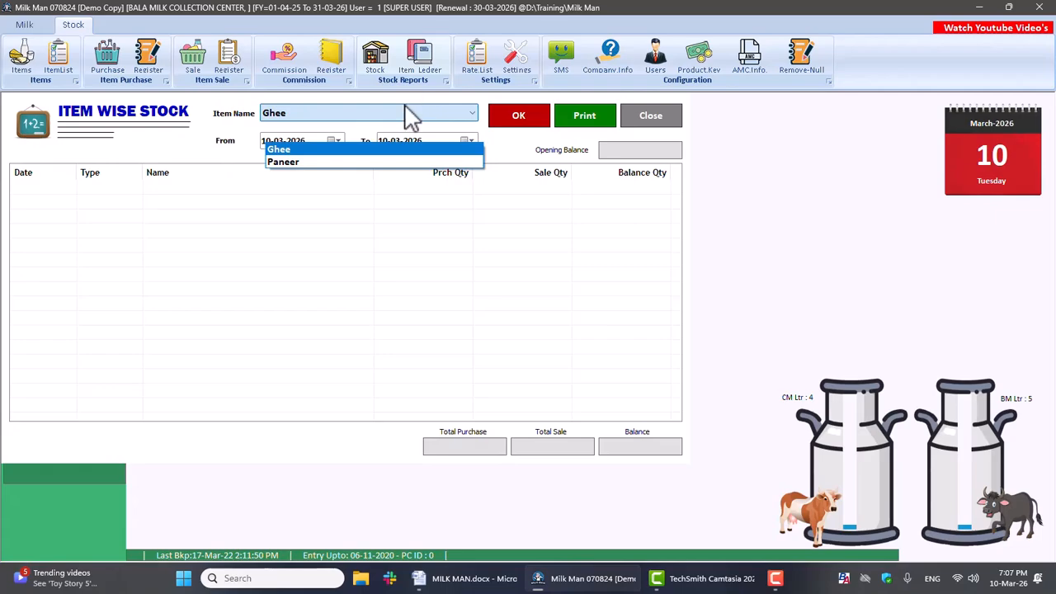
{"action": "left_click", "coordinate": [401, 150]}
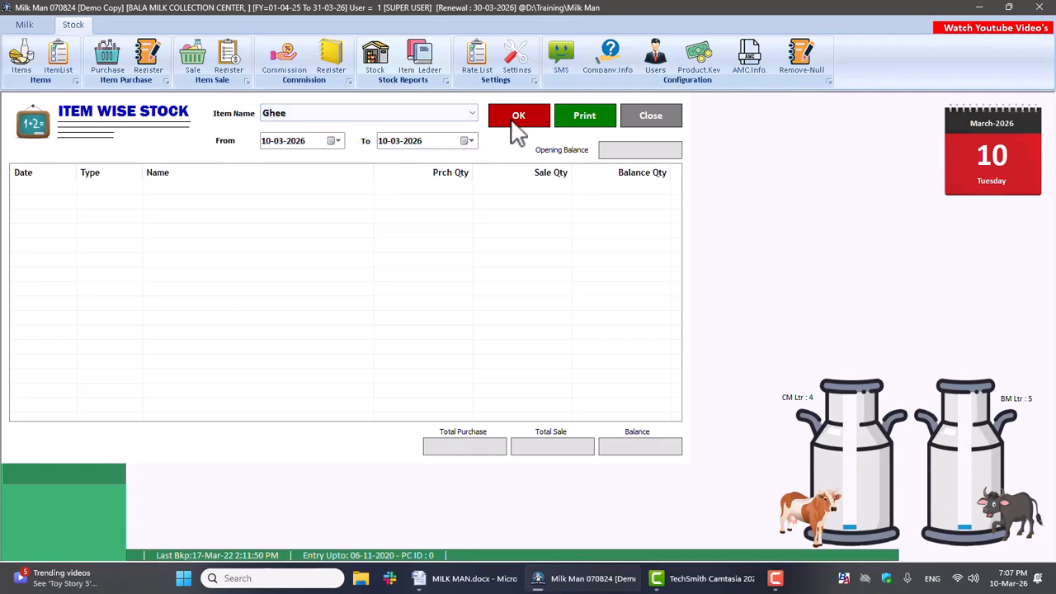
{"action": "left_click", "coordinate": [506, 121]}
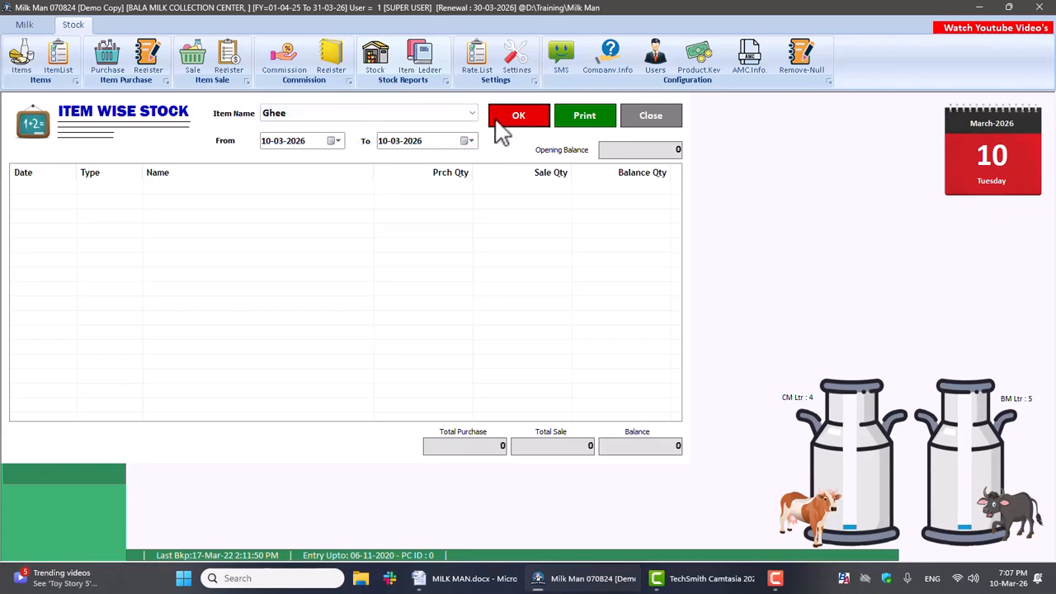
{"action": "left_click", "coordinate": [653, 122]}
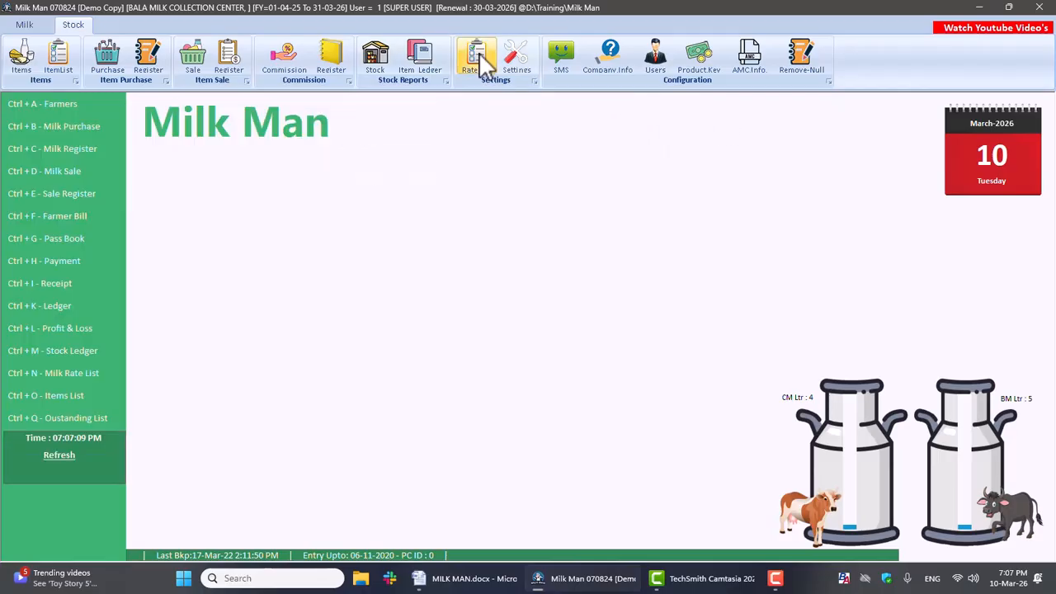
Step: Try to open the software settings by entering the access password
{"action": "left_click", "coordinate": [514, 56]}
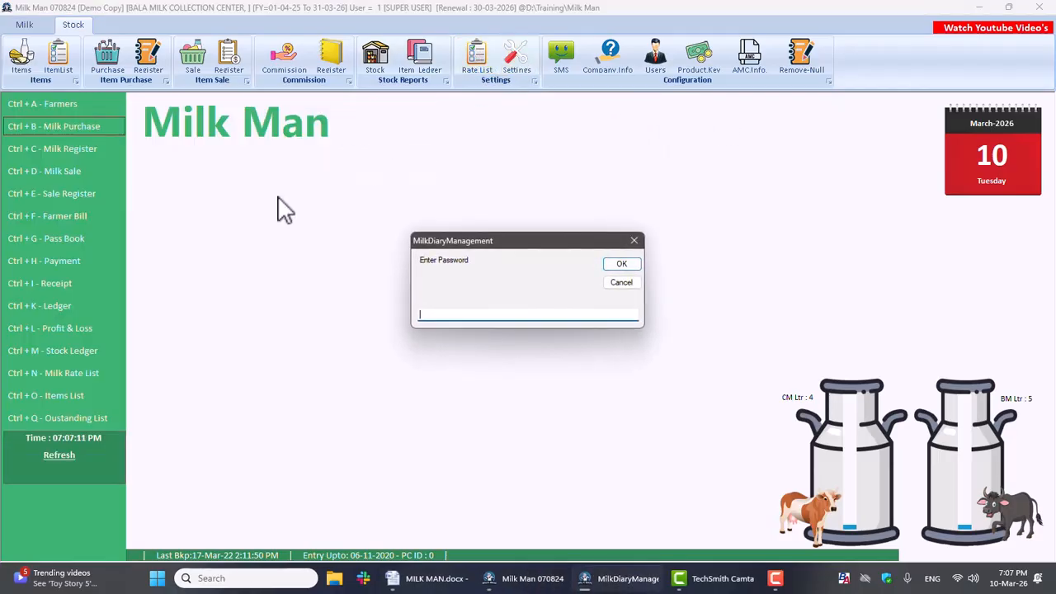
{"action": "key", "text": "Return"}
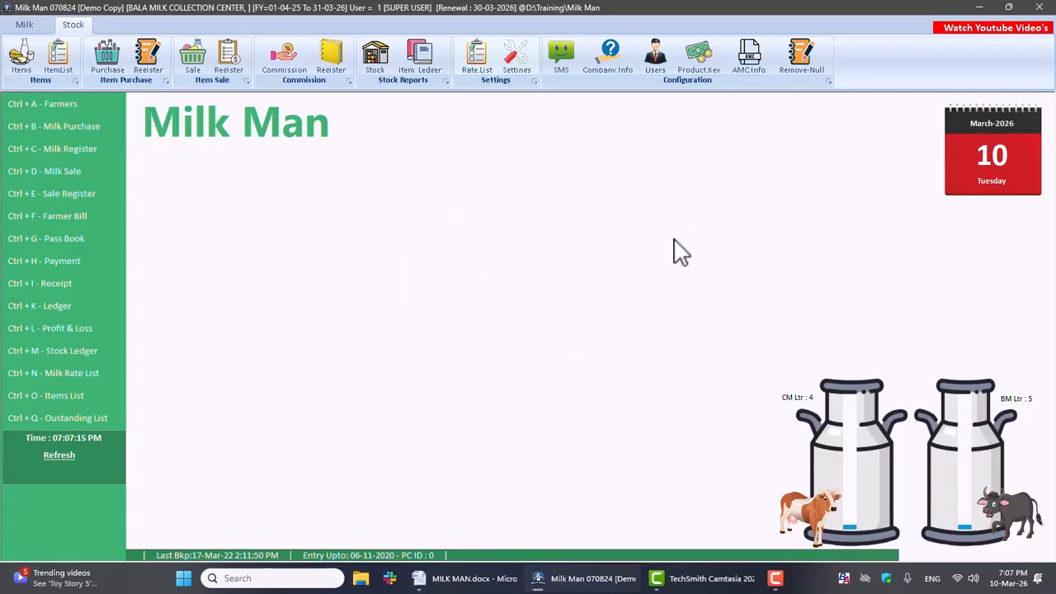
Step: Request the software settings again and enter the access password to open them
{"action": "left_click", "coordinate": [536, 57]}
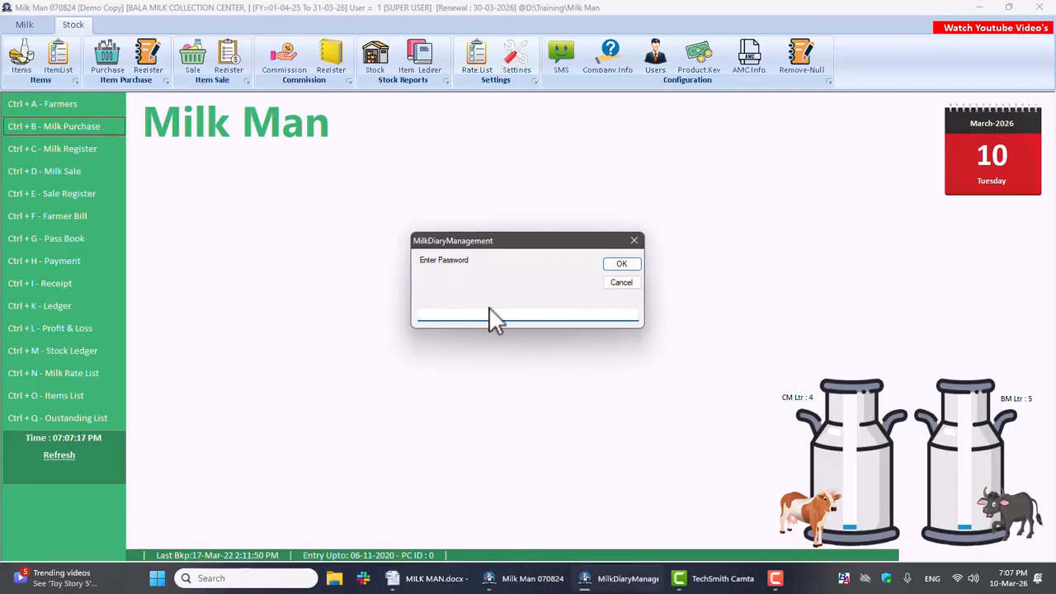
{"action": "key", "text": "Return"}
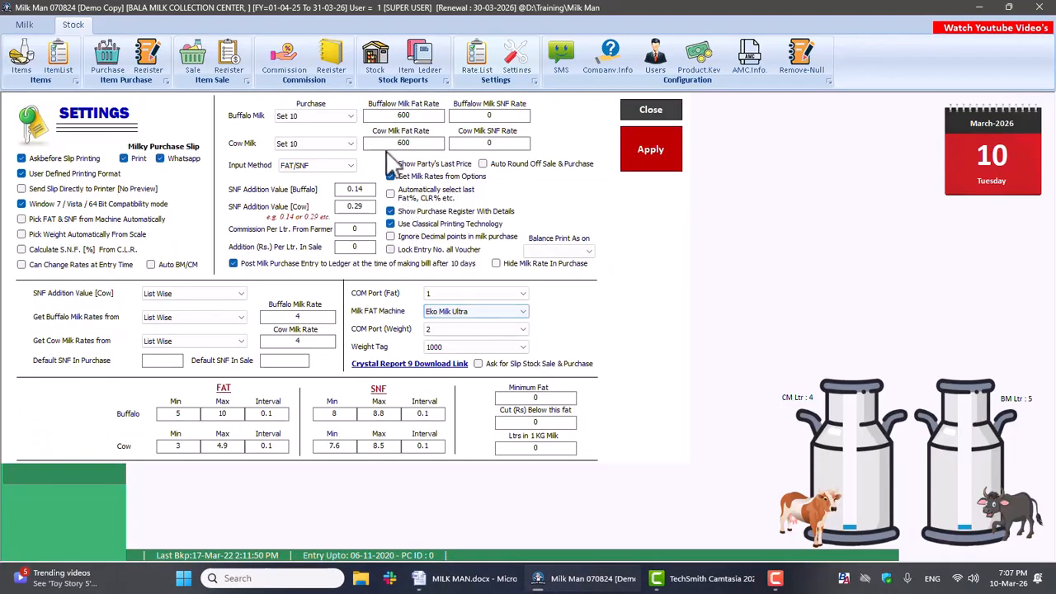
Step: Choose FAT/SNF as the input method, check the buffalo and cow FAT limits, and enable Auto BM/CM
{"action": "left_click", "coordinate": [322, 165]}
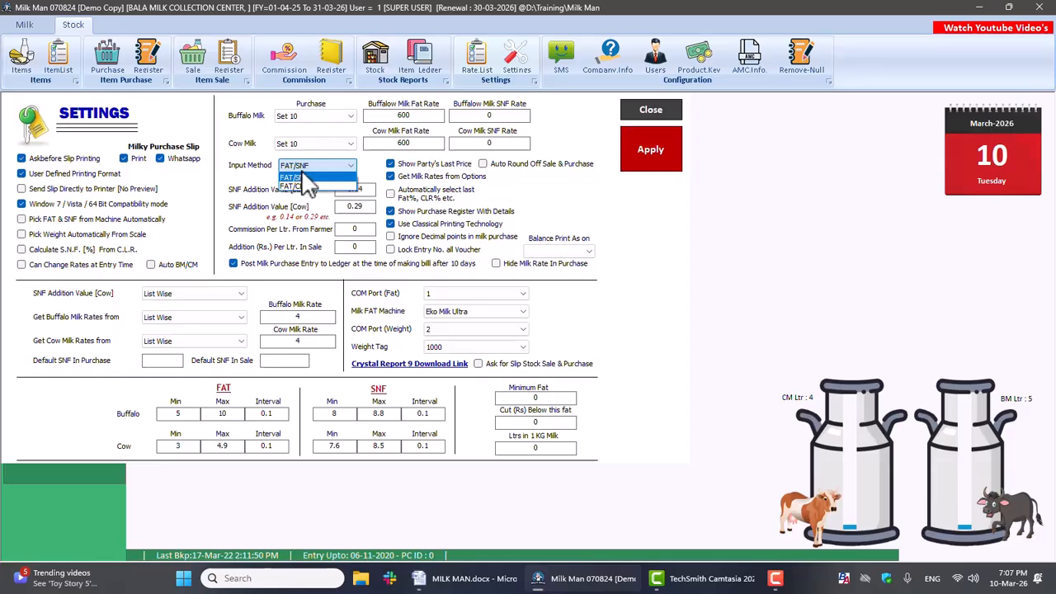
{"action": "left_click", "coordinate": [303, 178]}
{"action": "double_click", "coordinate": [224, 412]}
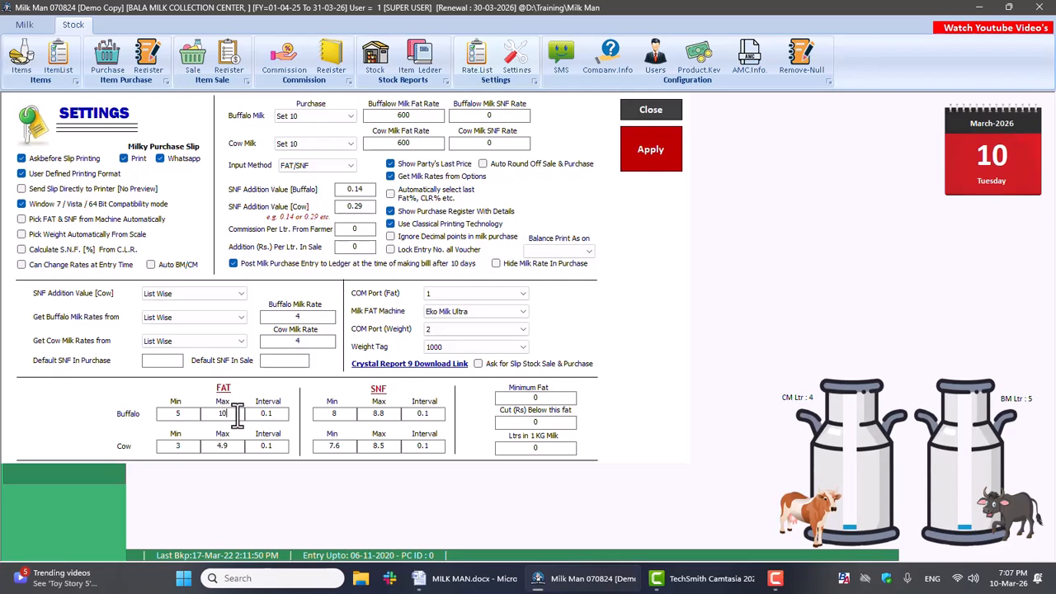
{"action": "left_click_drag", "start_coordinate": [188, 414], "coordinate": [156, 415]}
{"action": "left_click_drag", "start_coordinate": [234, 444], "coordinate": [198, 444]}
{"action": "left_click", "coordinate": [151, 264]}
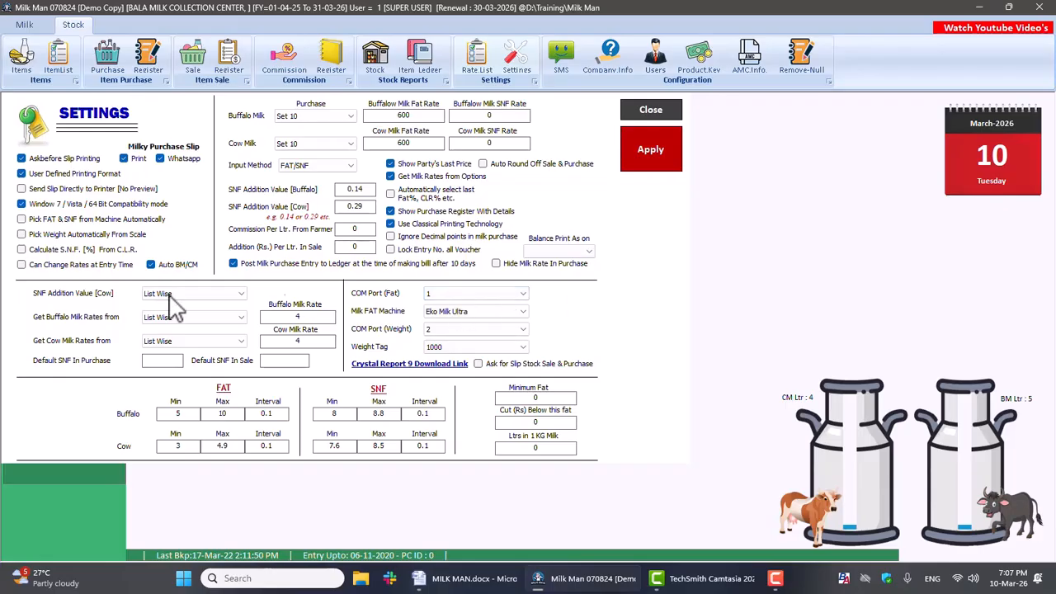
Step: Review the options for the buffalo milk rate source and the milk FAT machine, and close the settings
{"action": "left_click", "coordinate": [161, 320]}
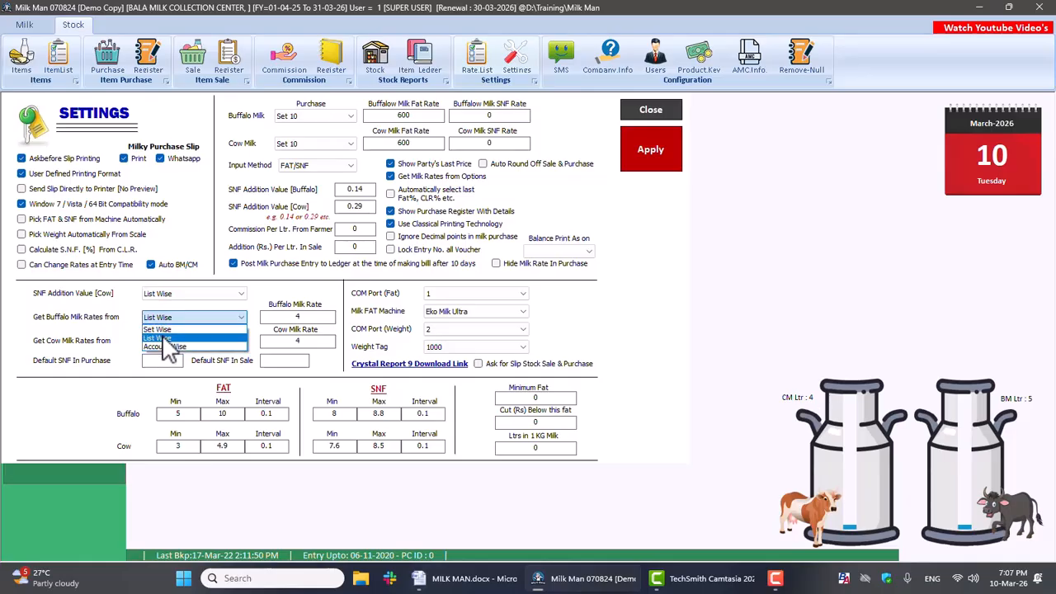
{"action": "left_click", "coordinate": [56, 351]}
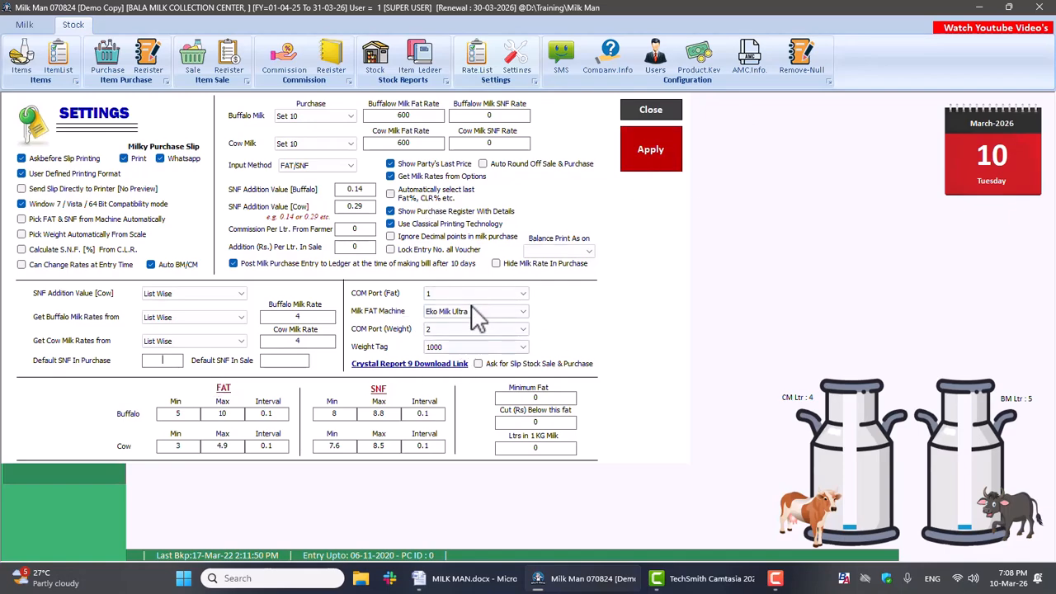
{"action": "left_click", "coordinate": [471, 320]}
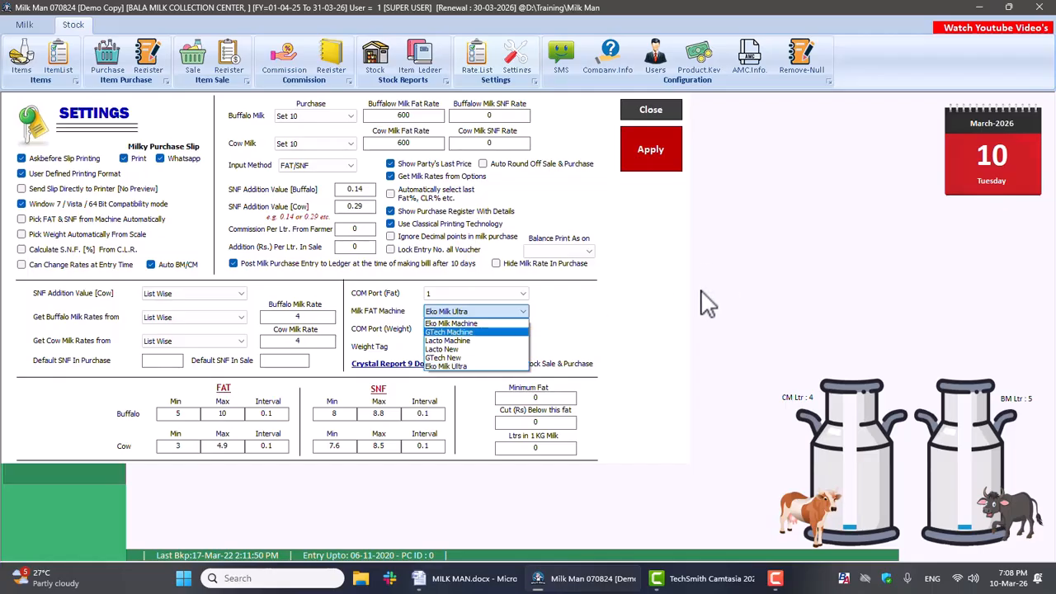
{"action": "left_click", "coordinate": [658, 330]}
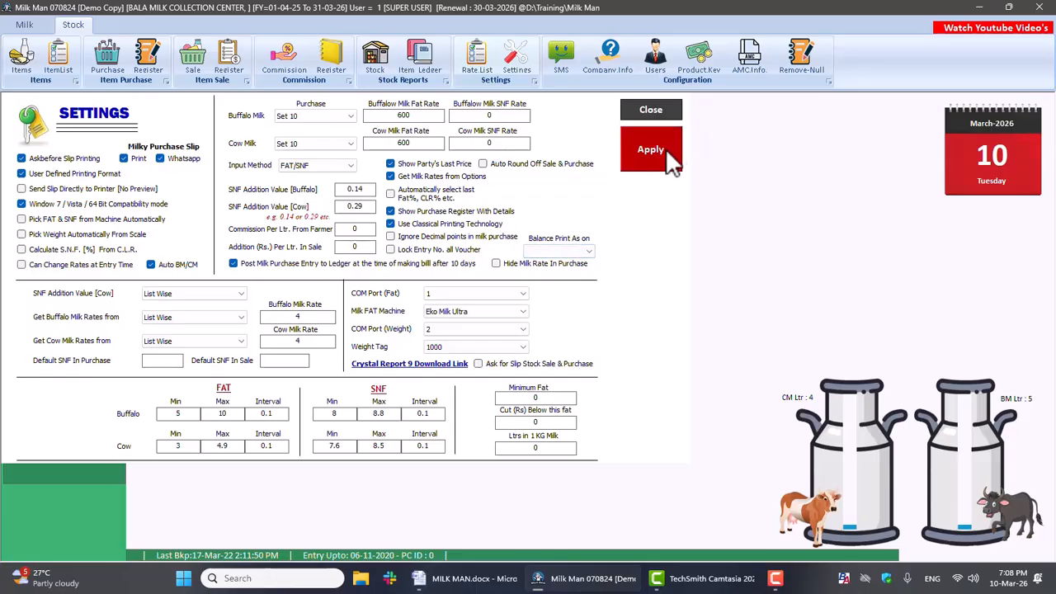
{"action": "left_click", "coordinate": [669, 113]}
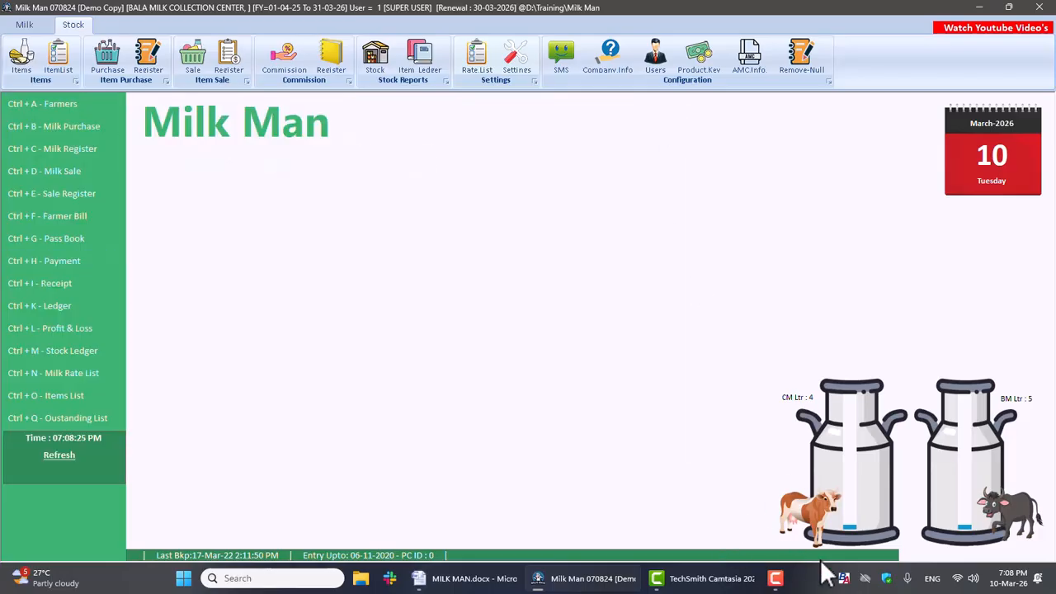
{"action": "key", "text": "ctrl+b"}
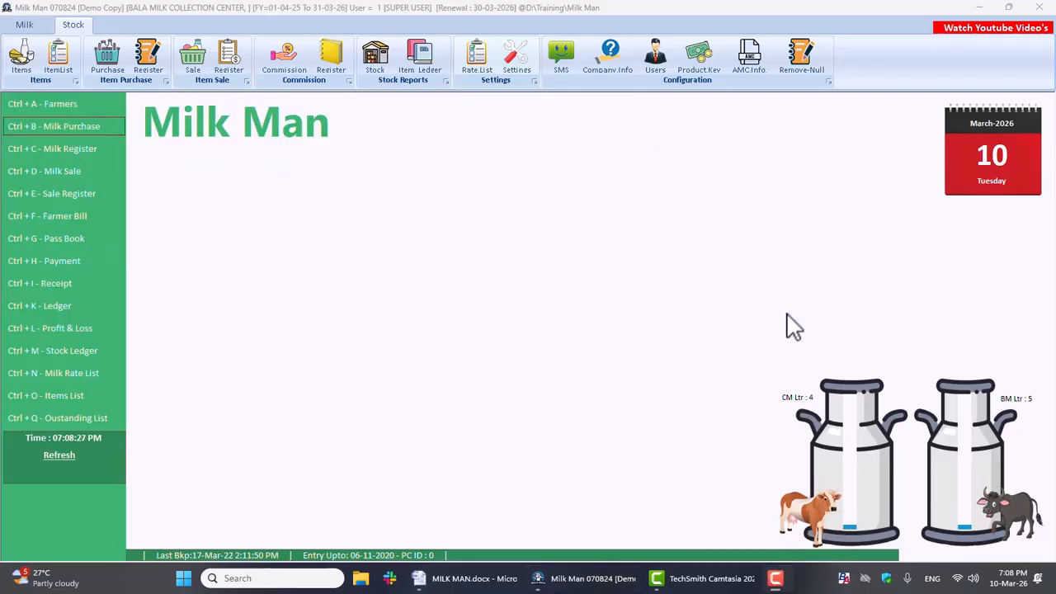